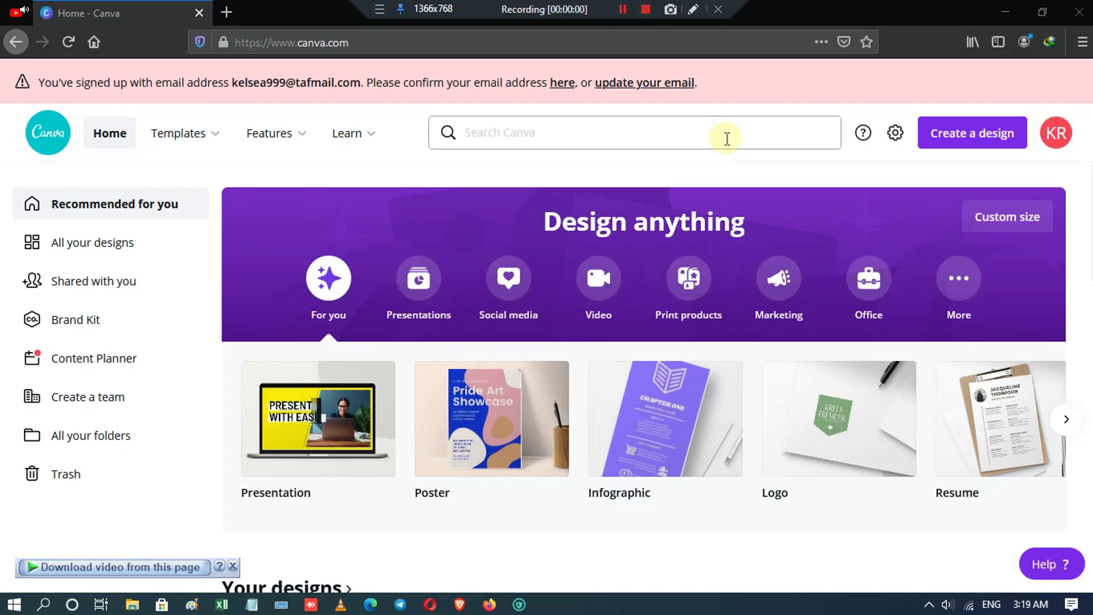
pyautogui.click(692, 10)
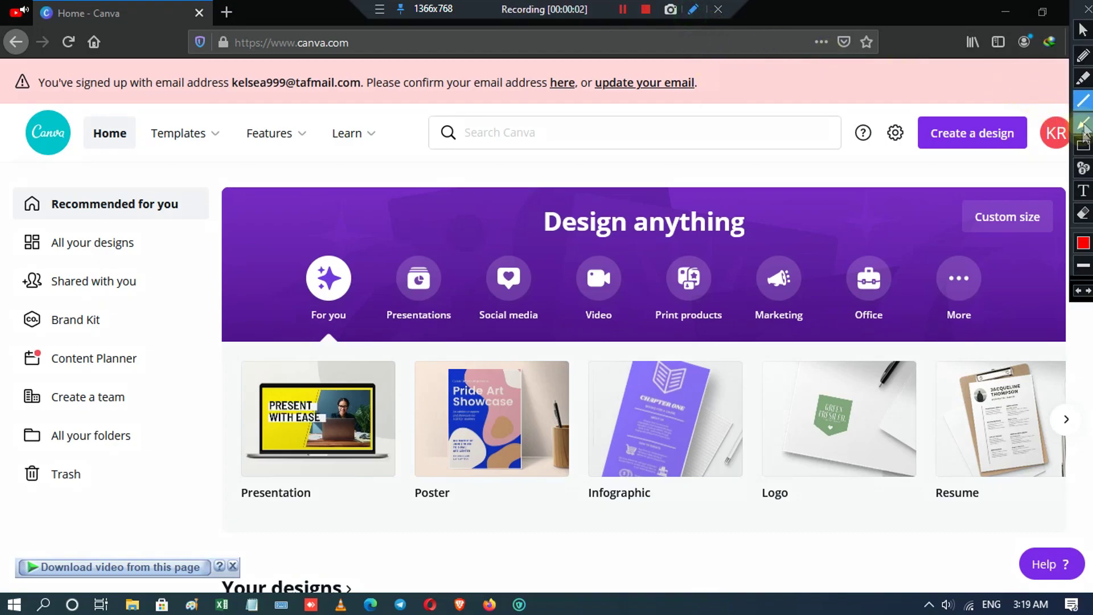
pyautogui.moveTo(899, 100); pyautogui.dragTo(1039, 162)
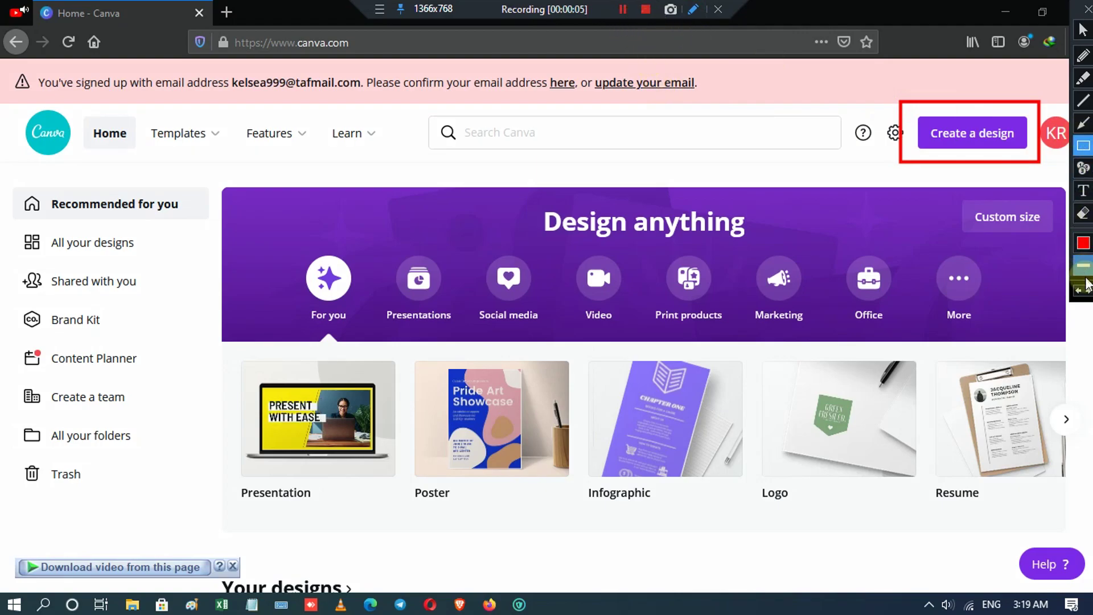
pyautogui.click(1081, 291)
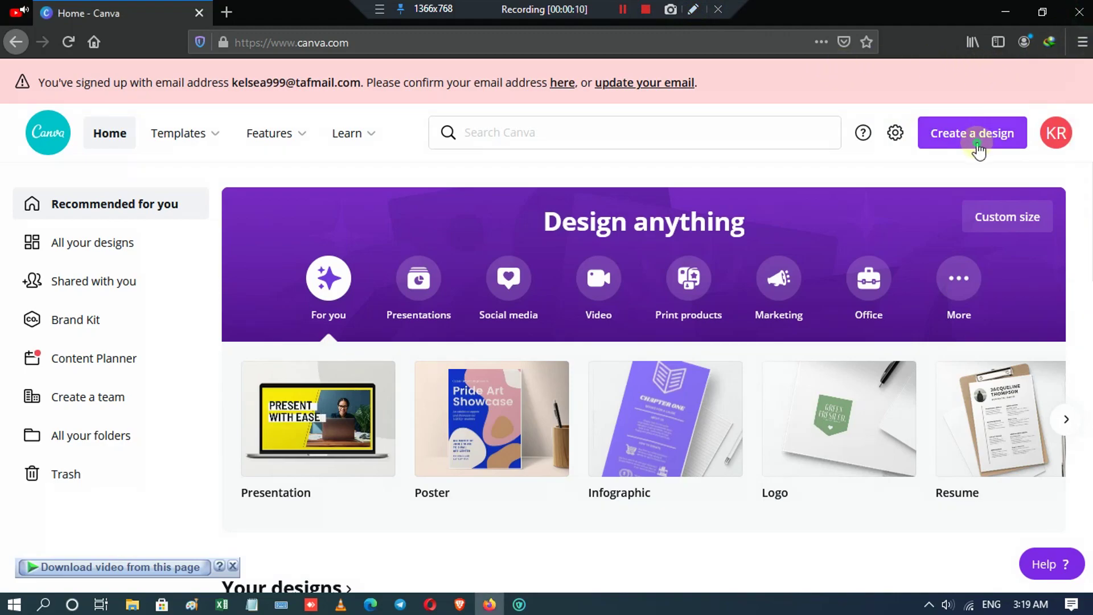
# Start a custom-size design with a width of 1920 px and a height of 1080 px
pyautogui.click(978, 142)
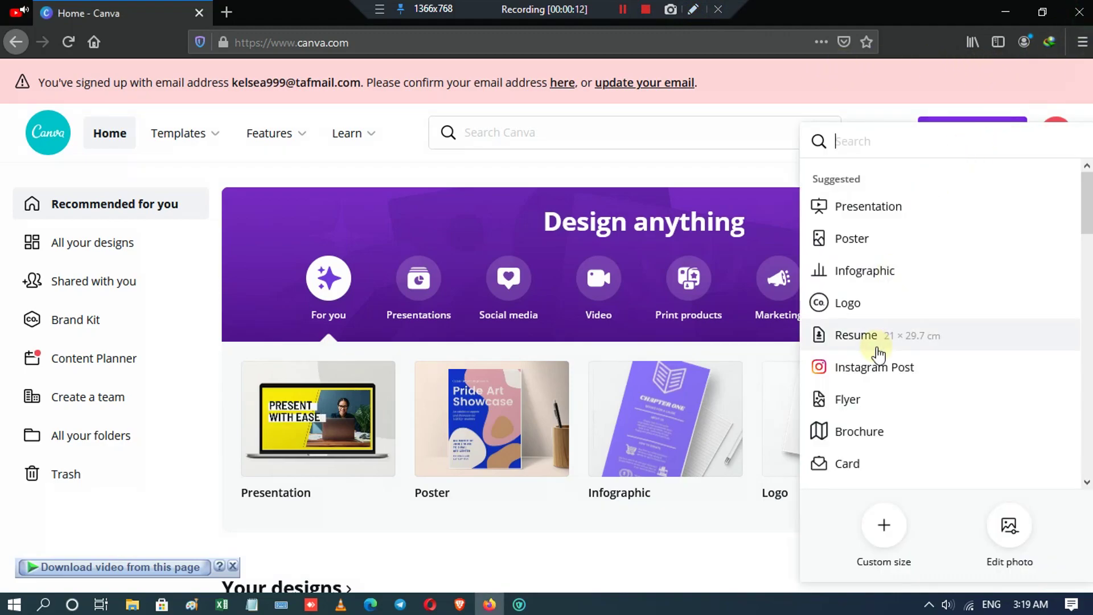
pyautogui.click(884, 527)
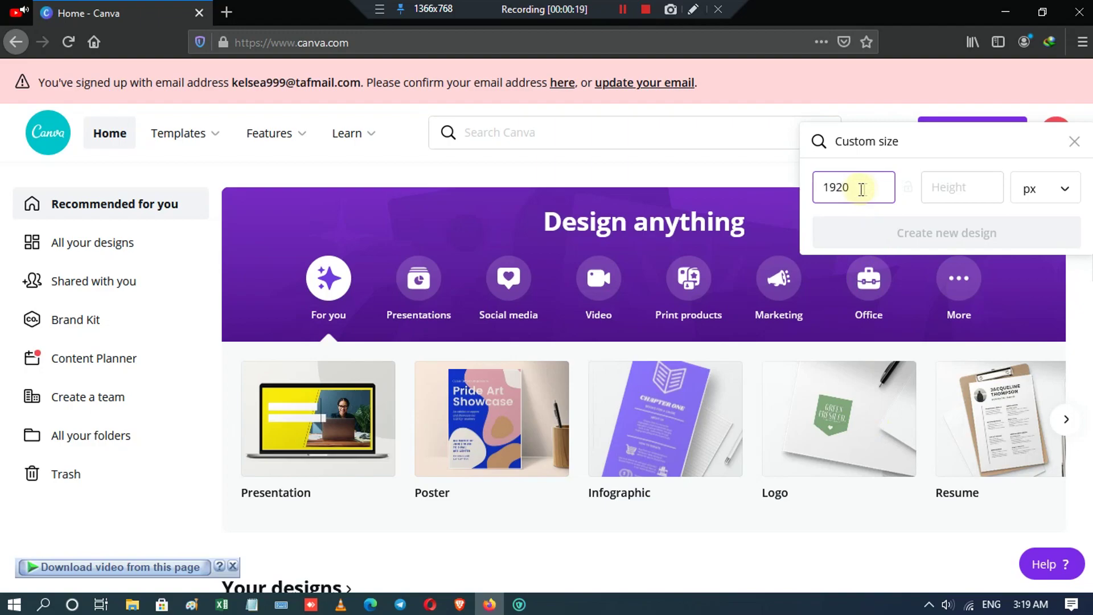
pyautogui.click(939, 190)
pyautogui.write('1080')
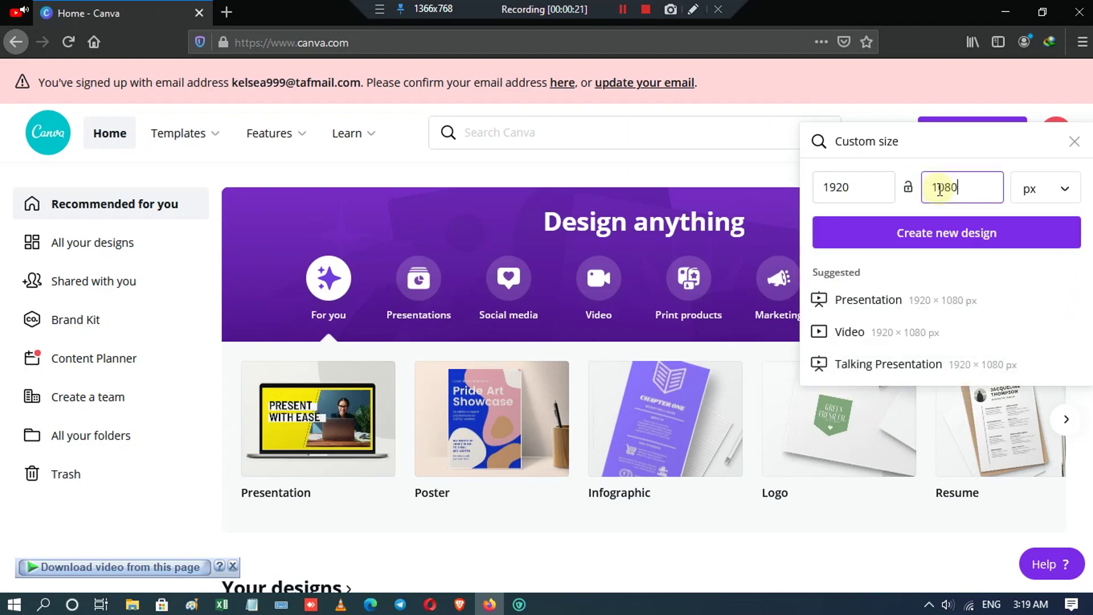
pyautogui.click(693, 9)
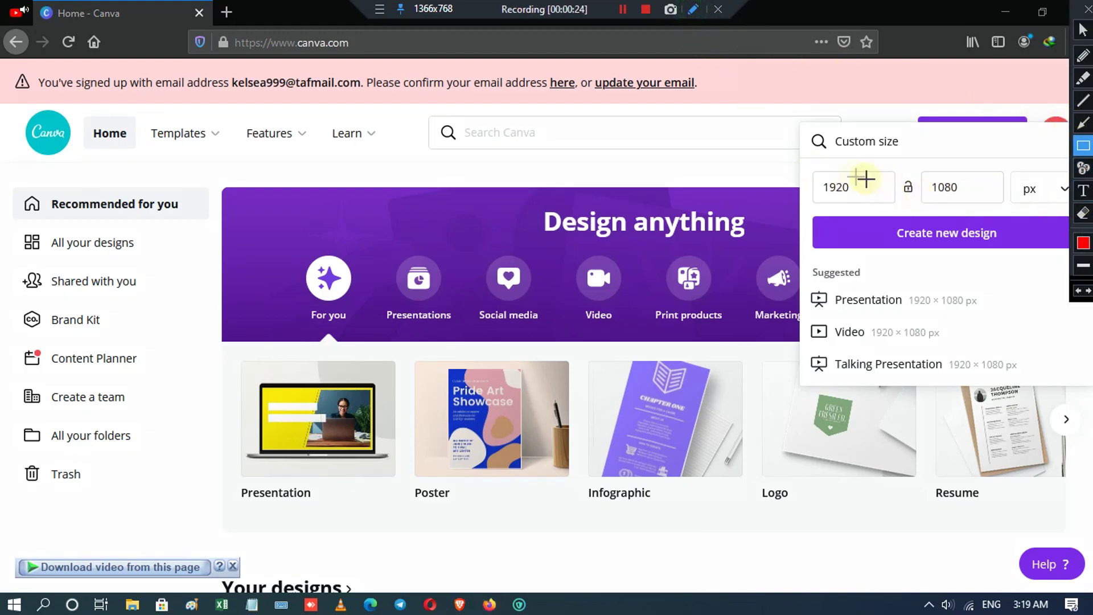
pyautogui.moveTo(800, 165); pyautogui.dragTo(1011, 208)
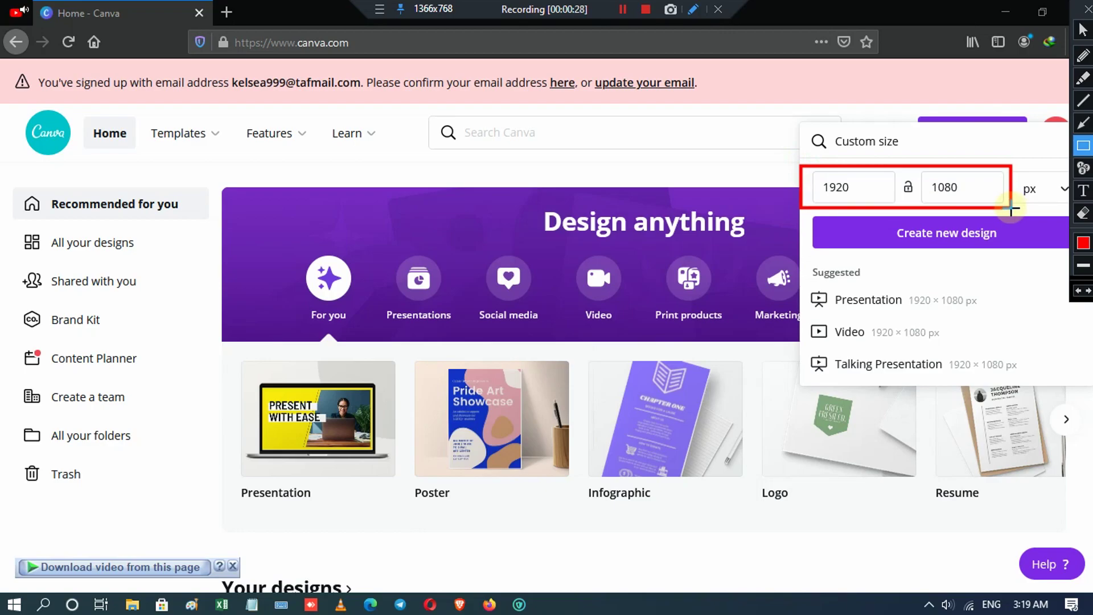
pyautogui.click(1088, 9)
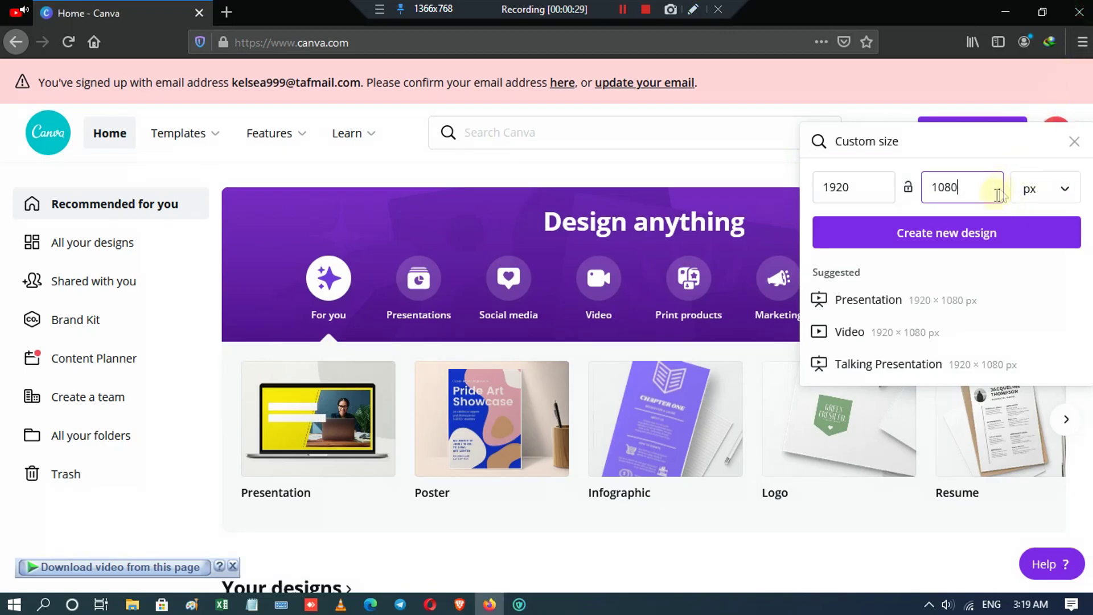
# Create the new custom-size design, closing the old home page and dismissing the real-time collaboration tip
pyautogui.click(964, 238)
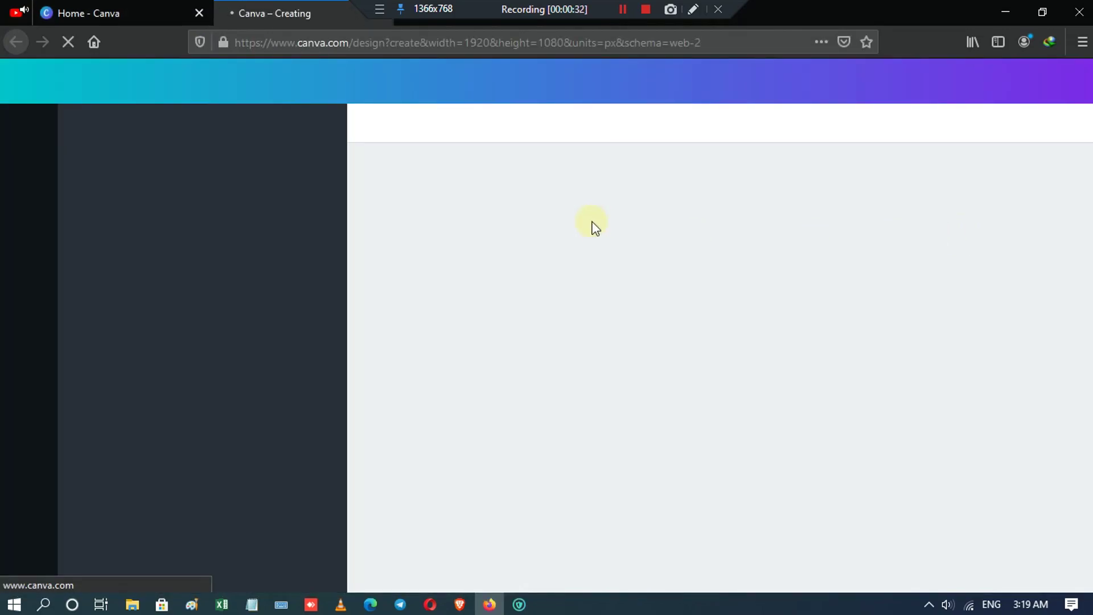
pyautogui.click(200, 13)
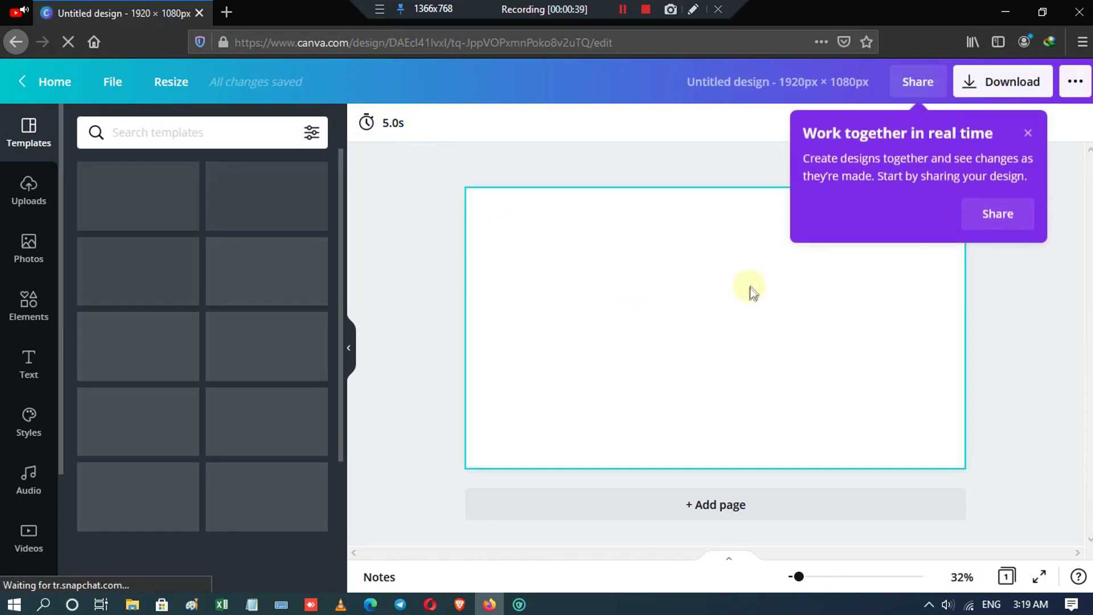
pyautogui.click(1028, 134)
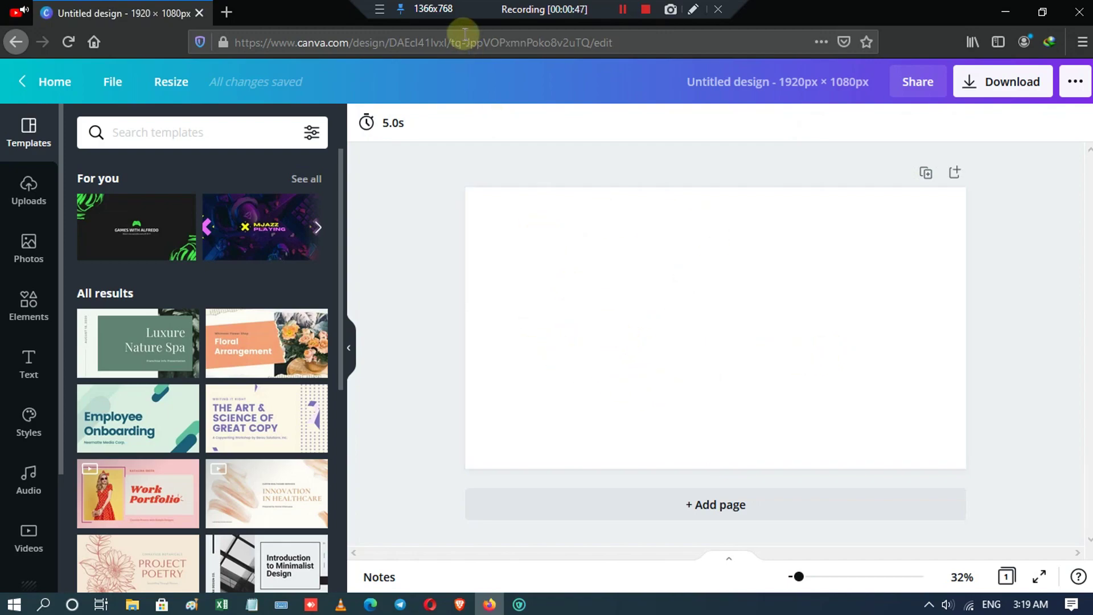
pyautogui.click(692, 10)
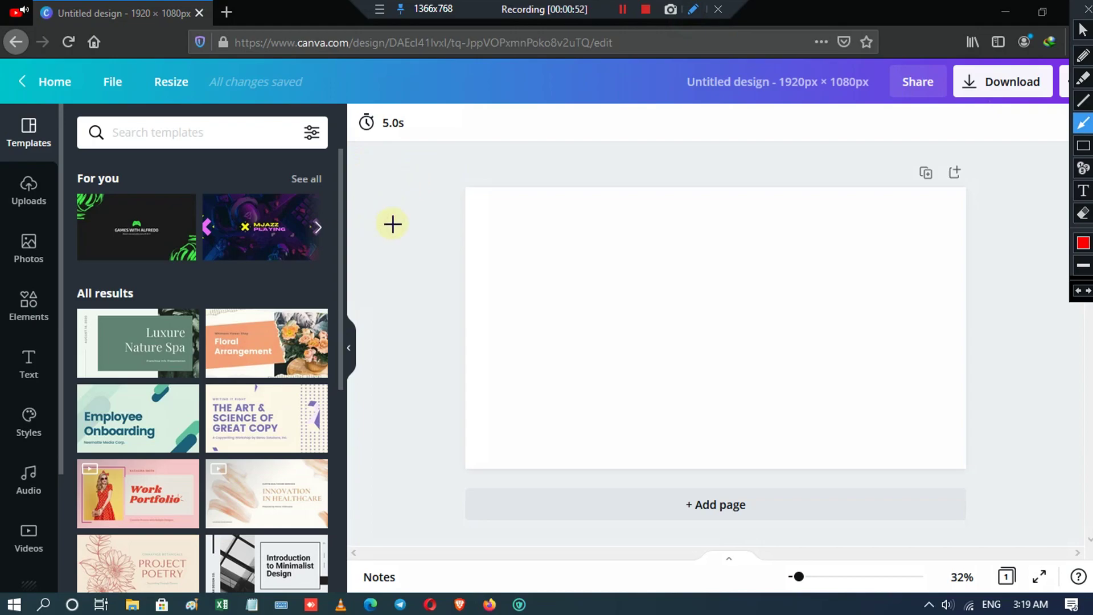
pyautogui.moveTo(374, 312)
pyautogui.mouseDown()
pyautogui.moveTo(49, 510)
pyautogui.moveTo(48, 528)
pyautogui.mouseUp()
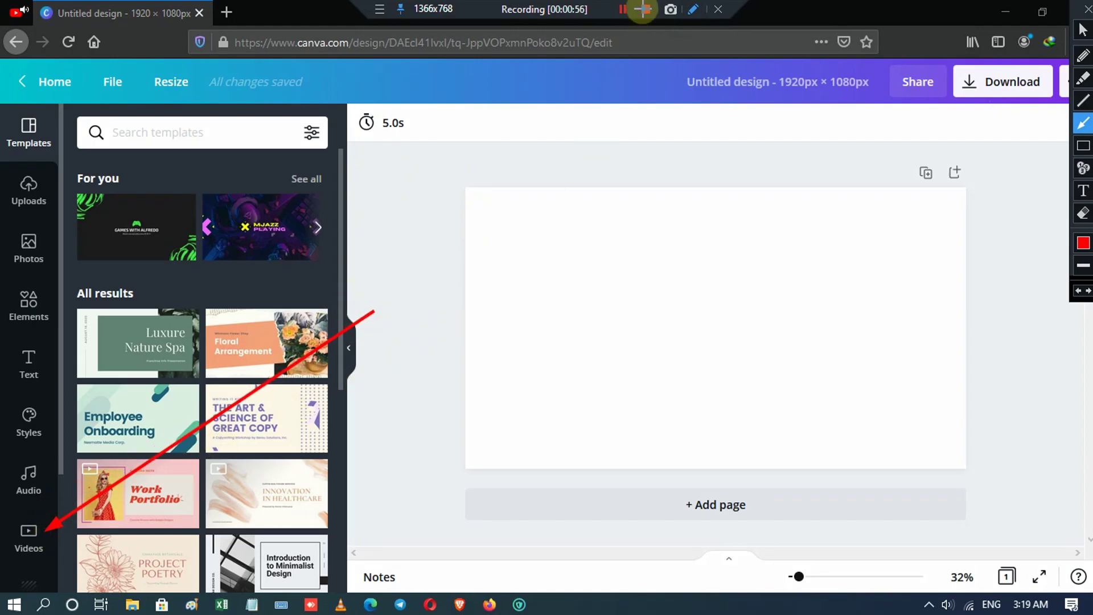
pyautogui.click(1087, 10)
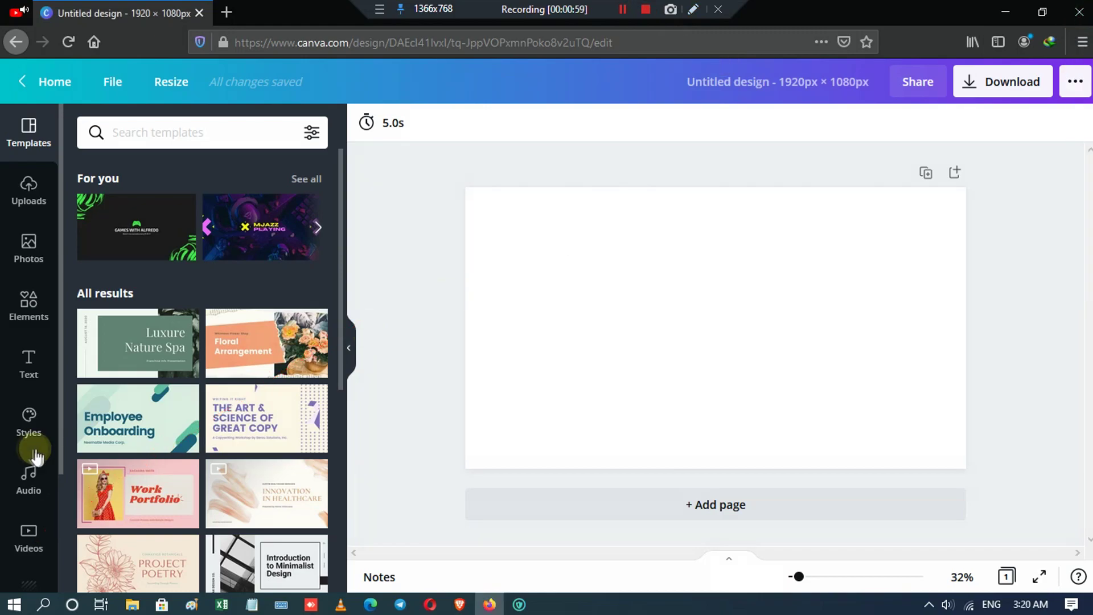
# Search the video library for the suggested term "countdown timer"
pyautogui.click(26, 538)
pyautogui.click(199, 141)
pyautogui.write('countd')
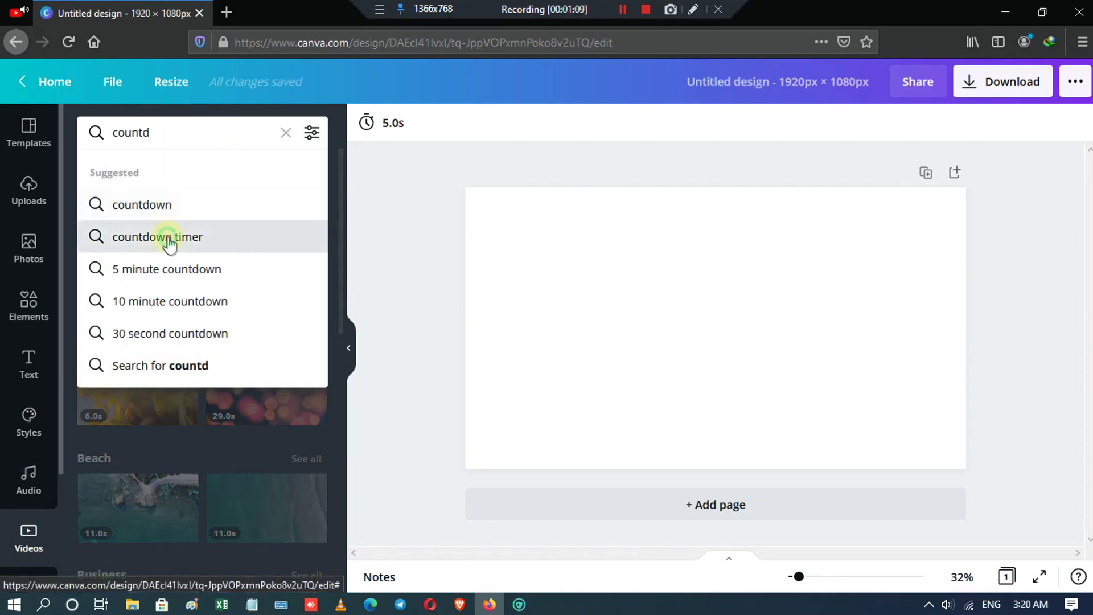
pyautogui.click(152, 237)
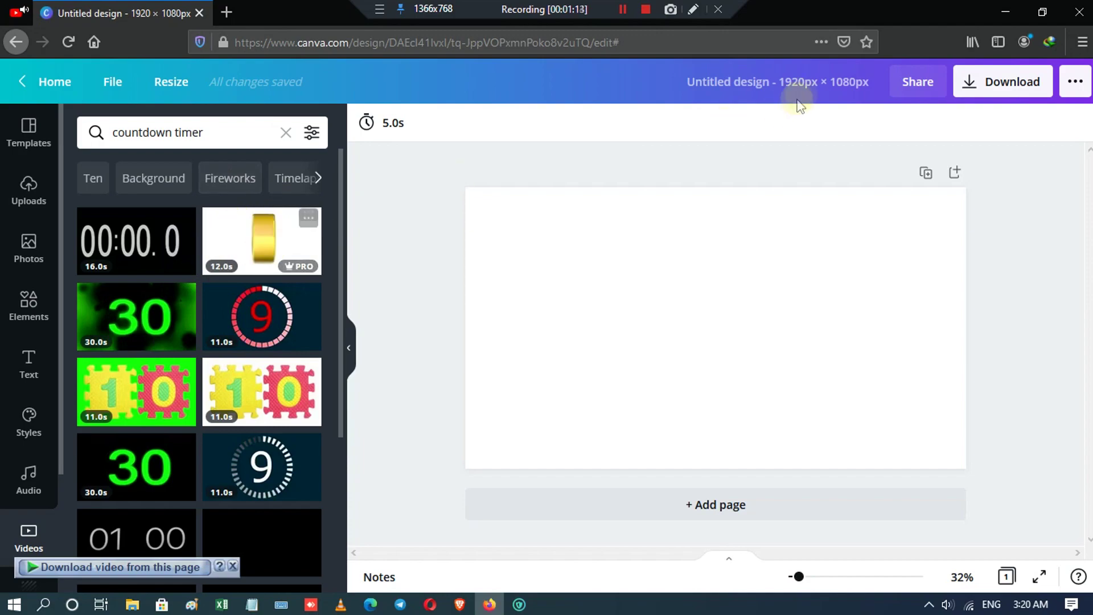
pyautogui.click(692, 9)
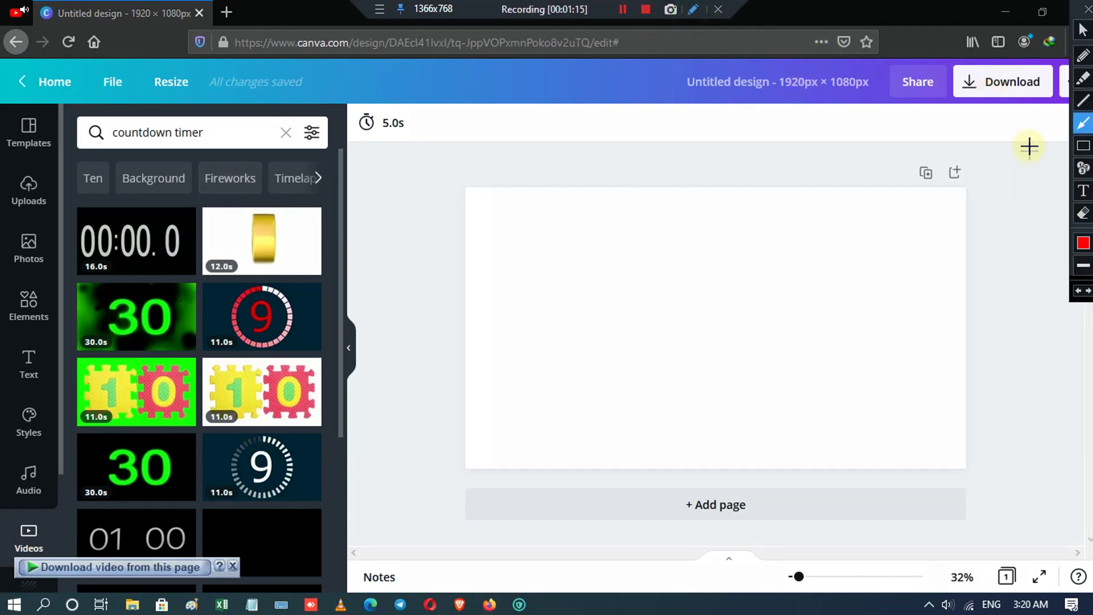
pyautogui.moveTo(61, 112)
pyautogui.mouseDown()
pyautogui.moveTo(324, 531)
pyautogui.moveTo(331, 586)
pyautogui.mouseUp()
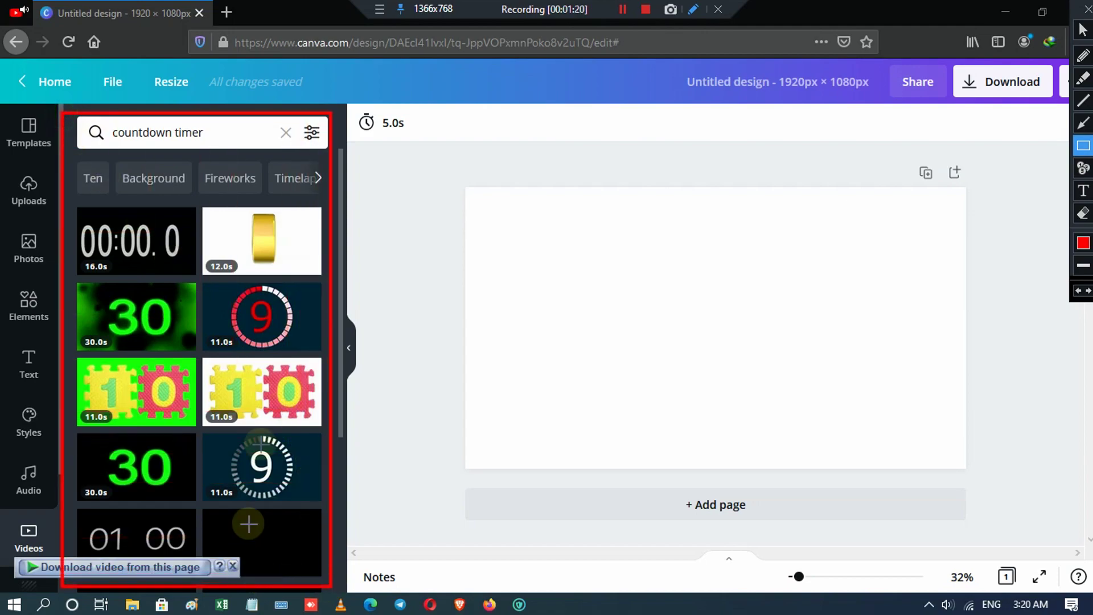
pyautogui.click(1083, 27)
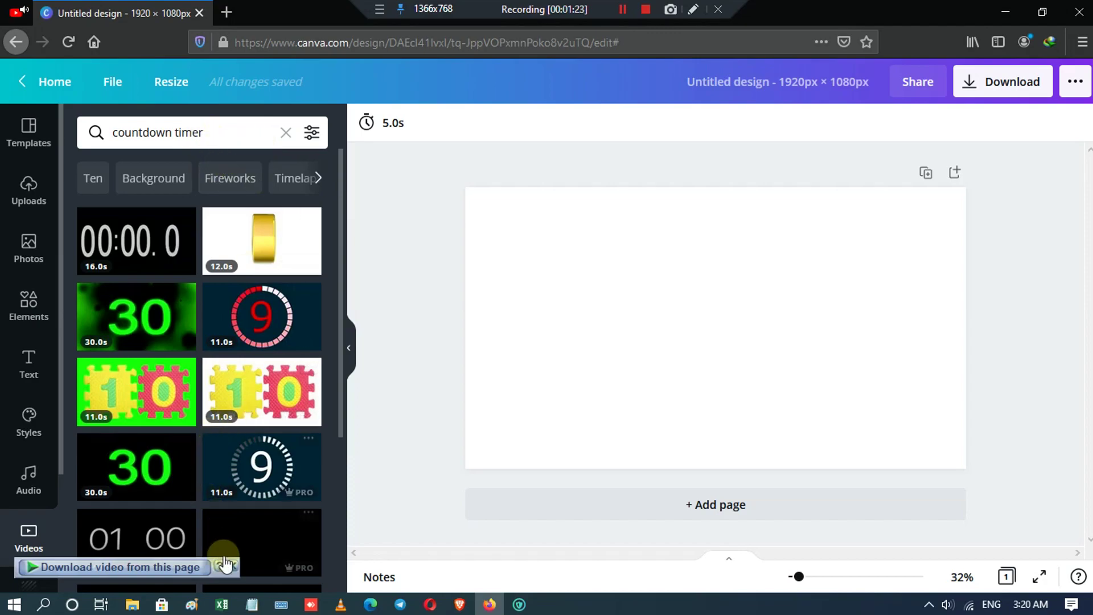
# Try the 16-second dark blue dial timer video from the results on the page and delete it
pyautogui.scroll(-3, 262, 305)
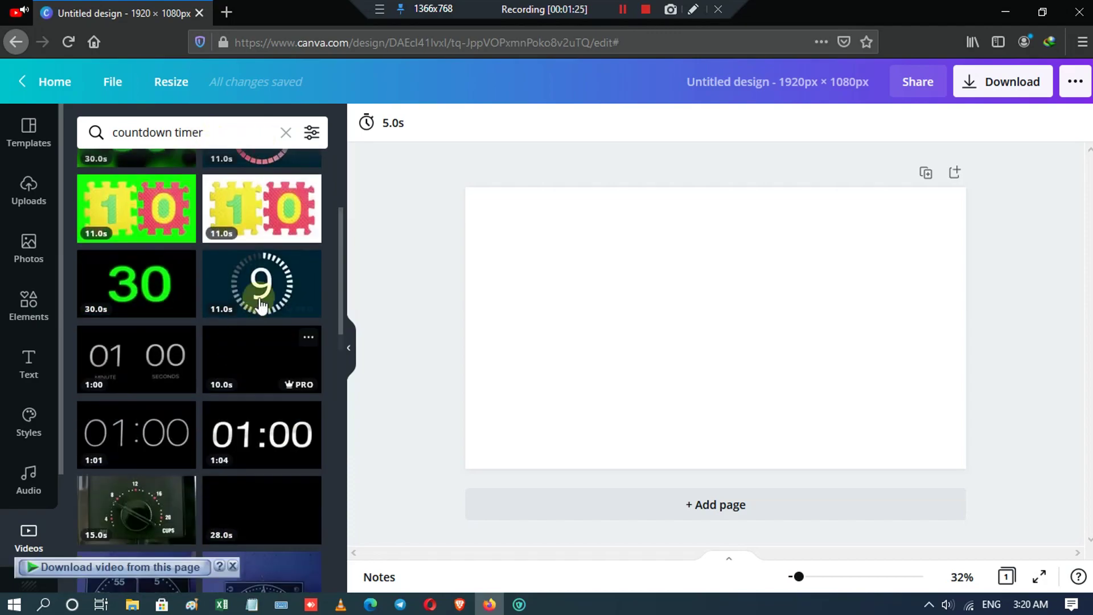
pyautogui.scroll(-3, 240, 327)
pyautogui.scroll(2, 232, 320)
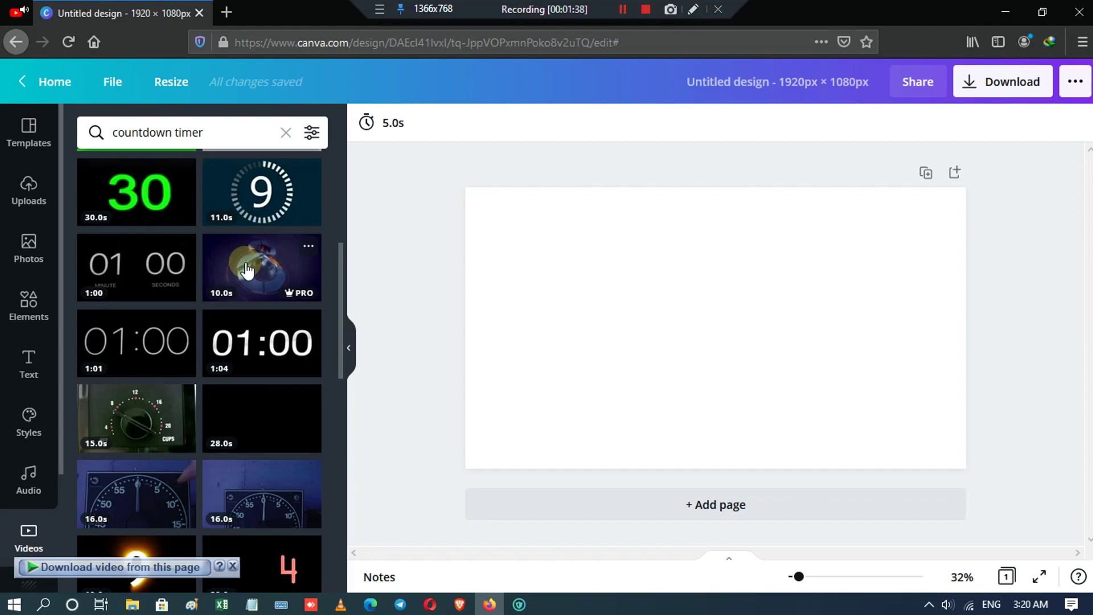
pyautogui.scroll(-5, 245, 285)
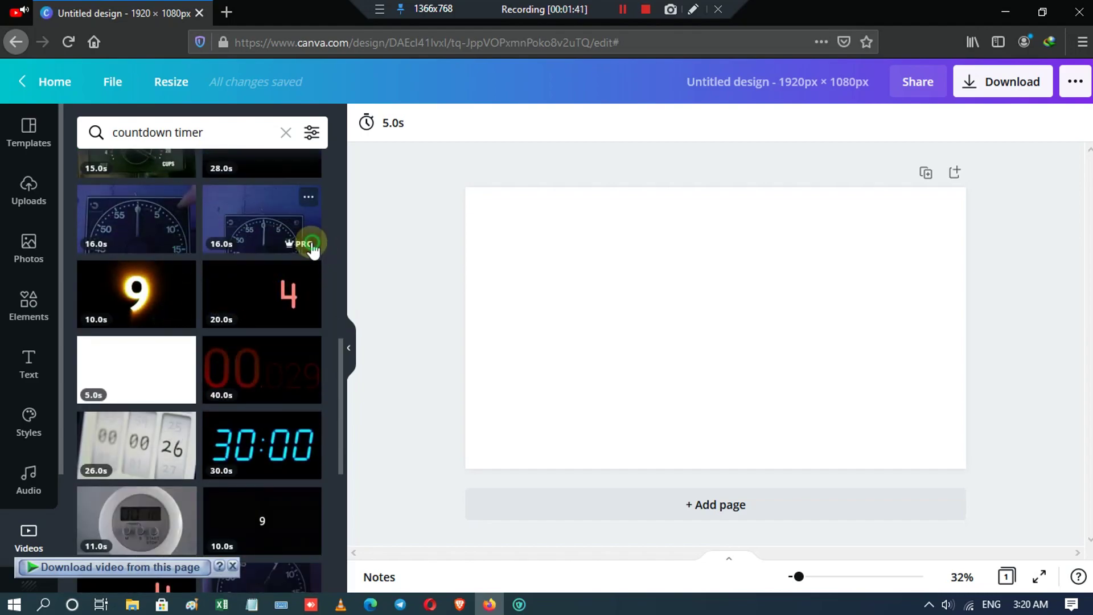
pyautogui.click(310, 250)
pyautogui.scroll(3, 319, 245)
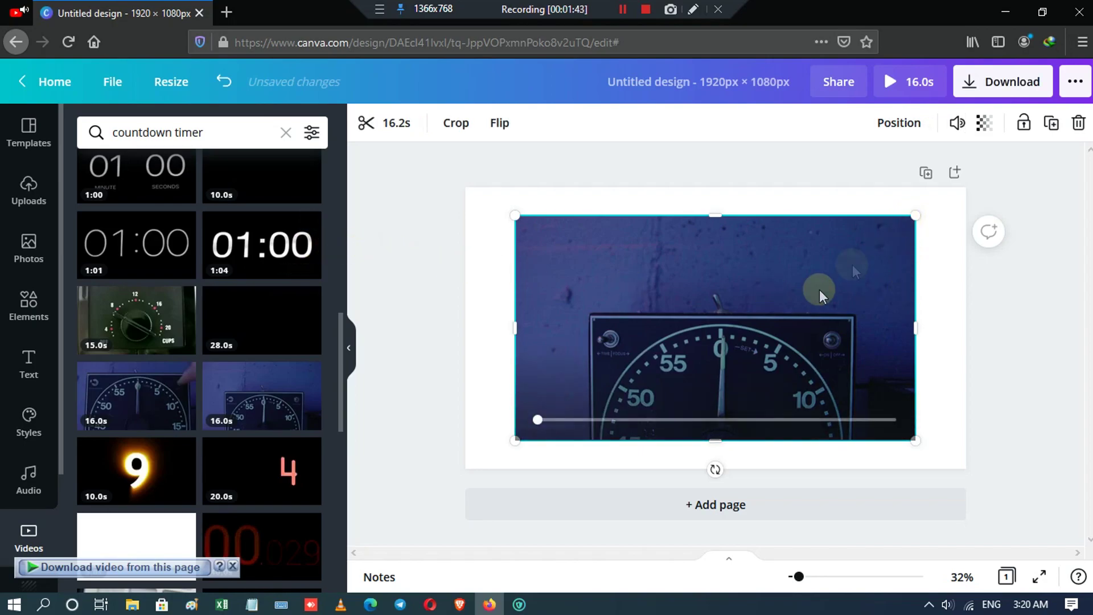
pyautogui.press('Delete')
# Browse more countdown clips and refine the video search to "countdown timer 20 seconds"
pyautogui.scroll(-2, 170, 342)
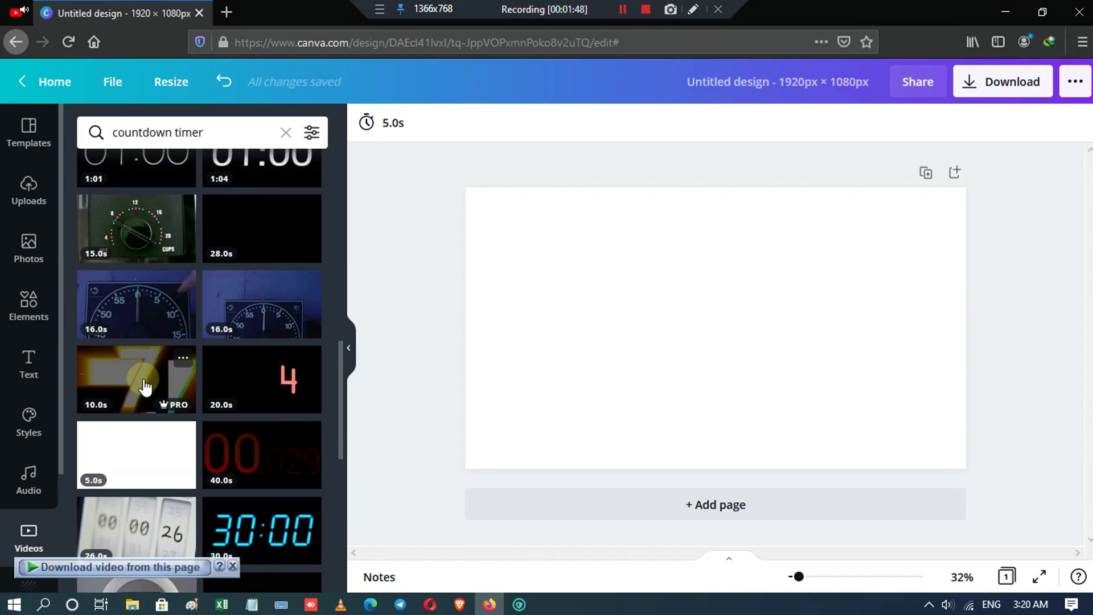
pyautogui.scroll(-2, 145, 387)
pyautogui.scroll(-2, 145, 386)
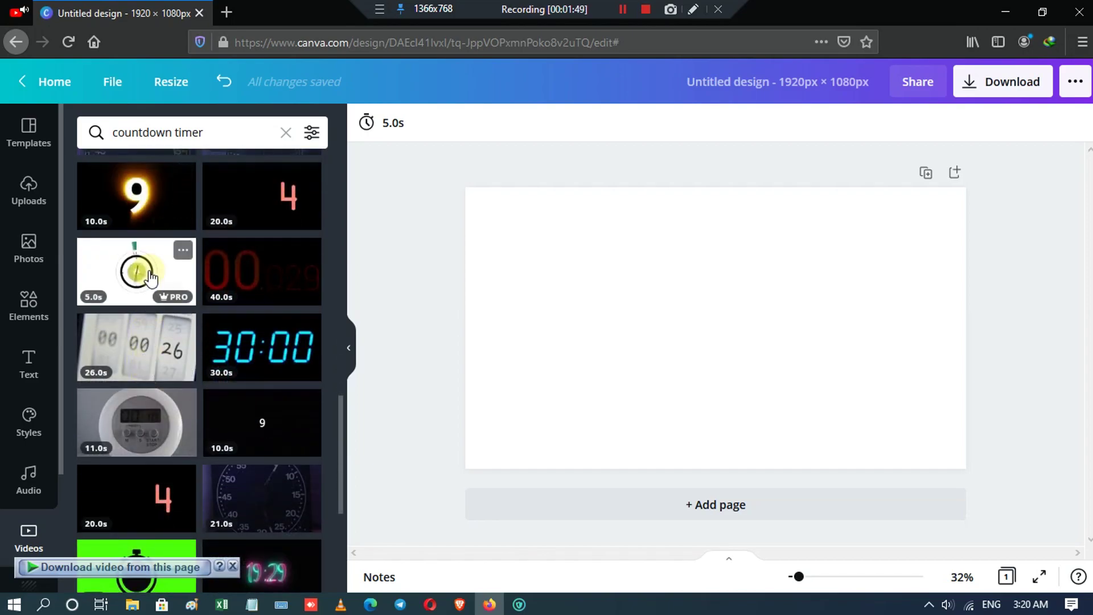
pyautogui.scroll(-2, 154, 280)
pyautogui.scroll(-2, 157, 283)
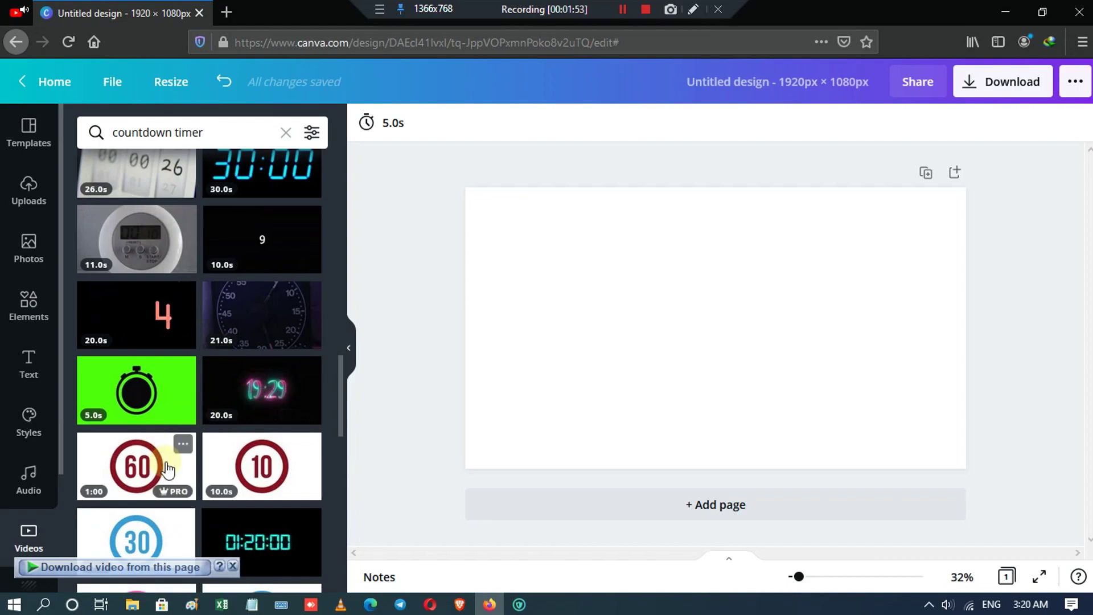
pyautogui.click(219, 136)
pyautogui.write('20 seconds')
pyautogui.press('Return')
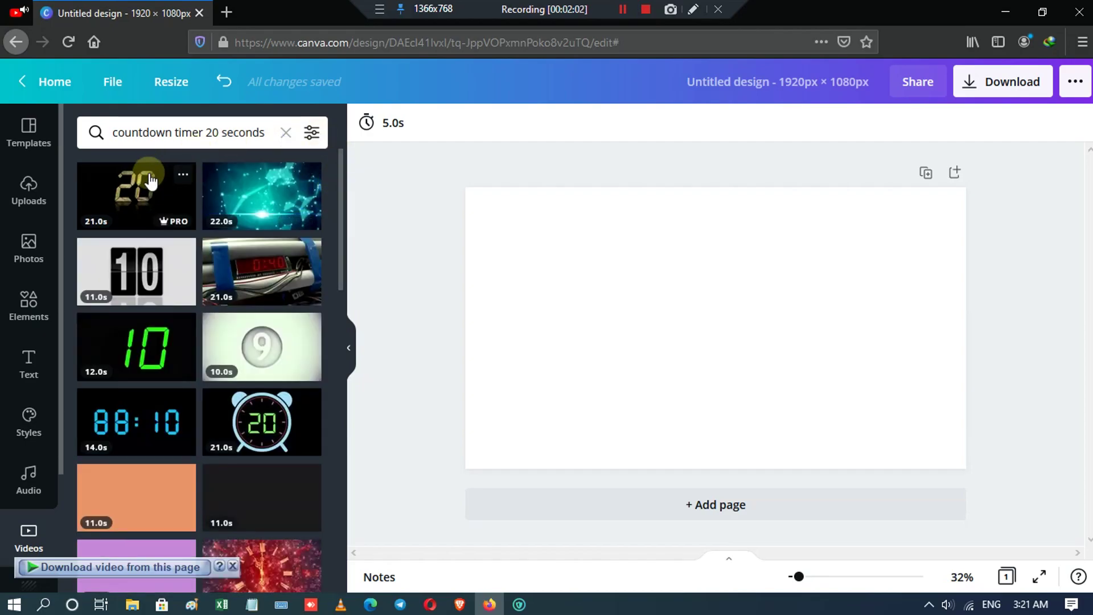
# Look through the 20-second results and add the 21-second video with golden digits on black to the page
pyautogui.scroll(-5, 161, 211)
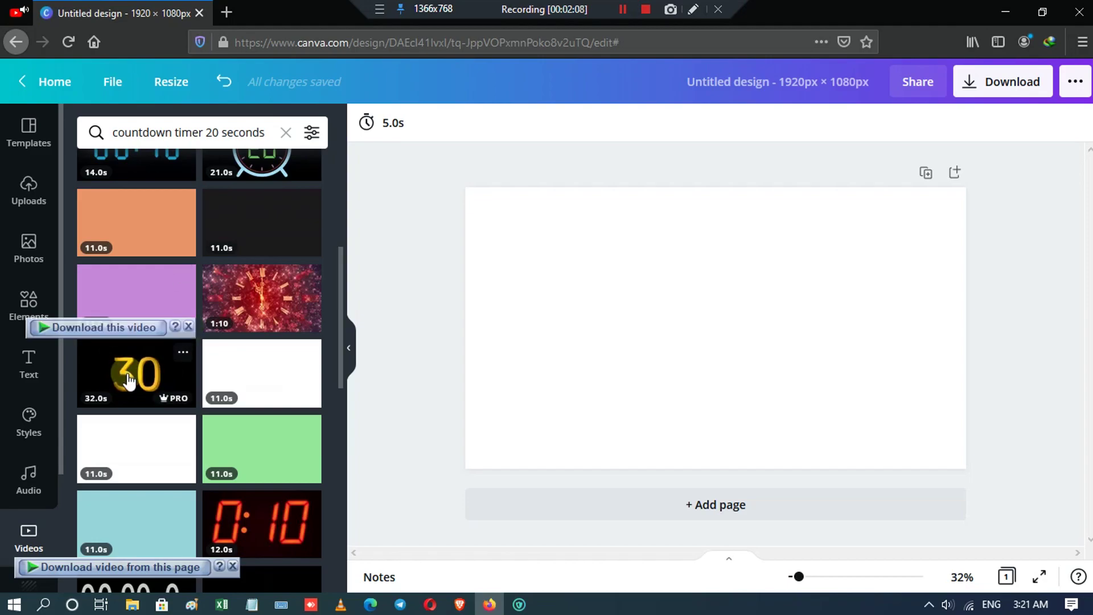
pyautogui.scroll(-3, 130, 380)
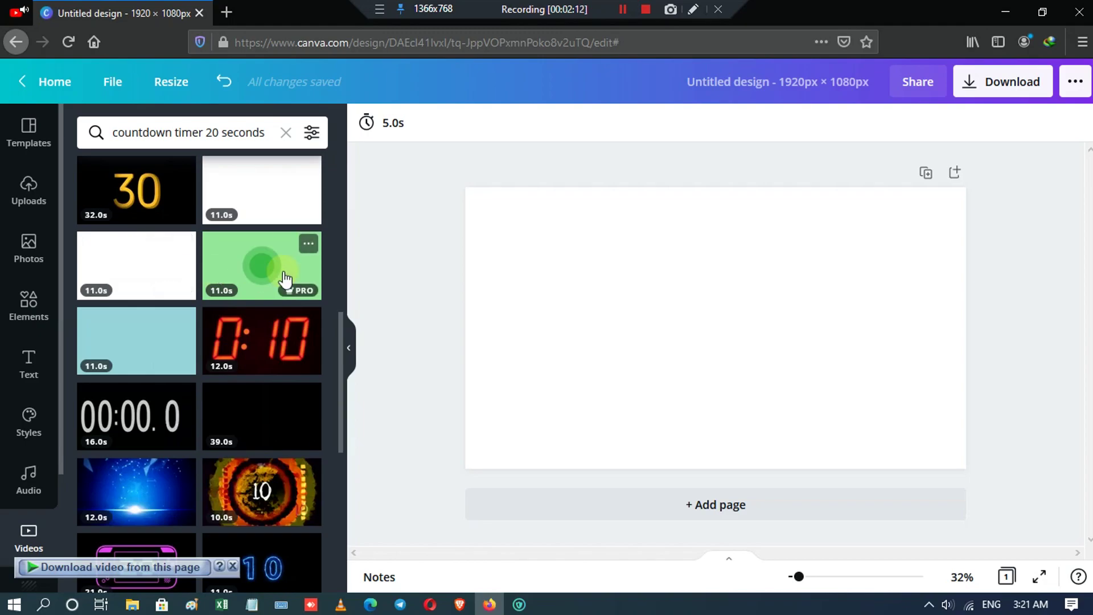
pyautogui.scroll(-6, 273, 282)
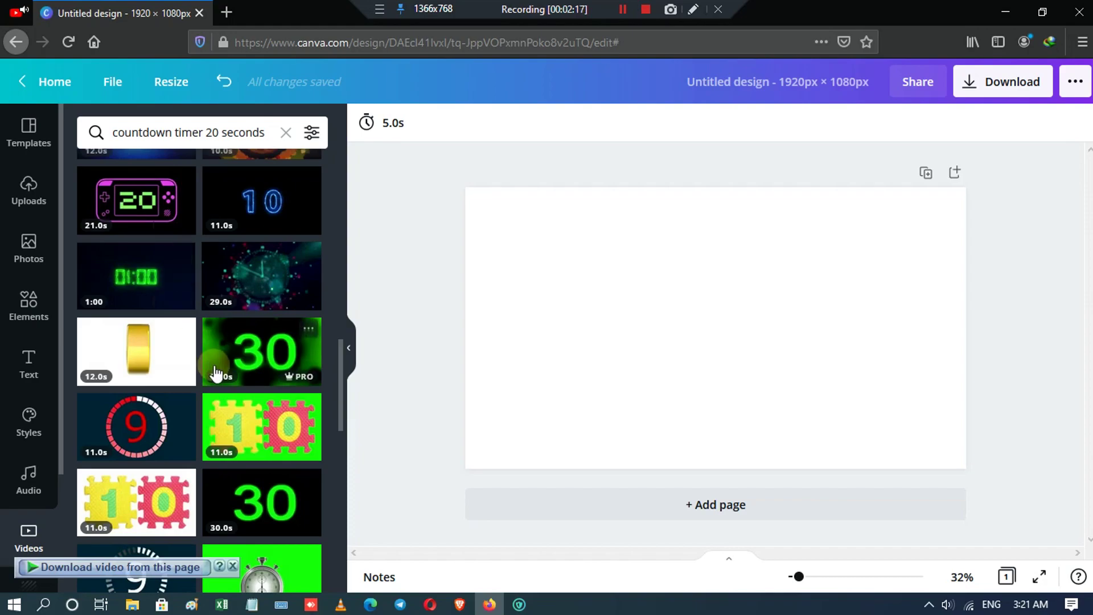
pyautogui.scroll(-5, 132, 333)
pyautogui.scroll(10, 132, 336)
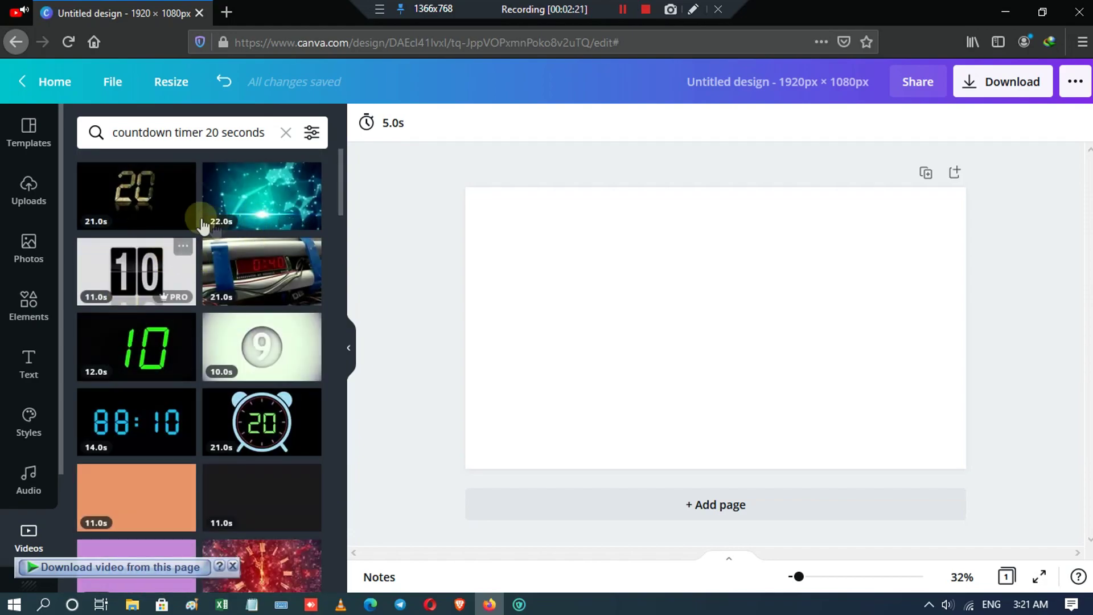
pyautogui.click(140, 206)
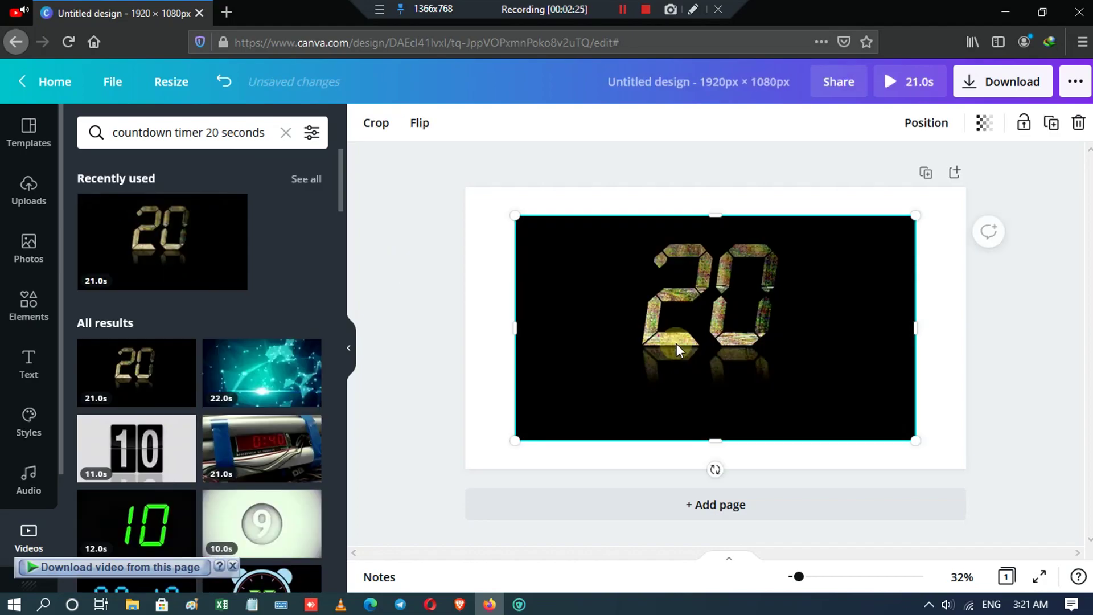
# Align the countdown video to the page's top-left corner, enlarge it to cover the whole page and centre it horizontally
pyautogui.moveTo(780, 383); pyautogui.dragTo(735, 356)
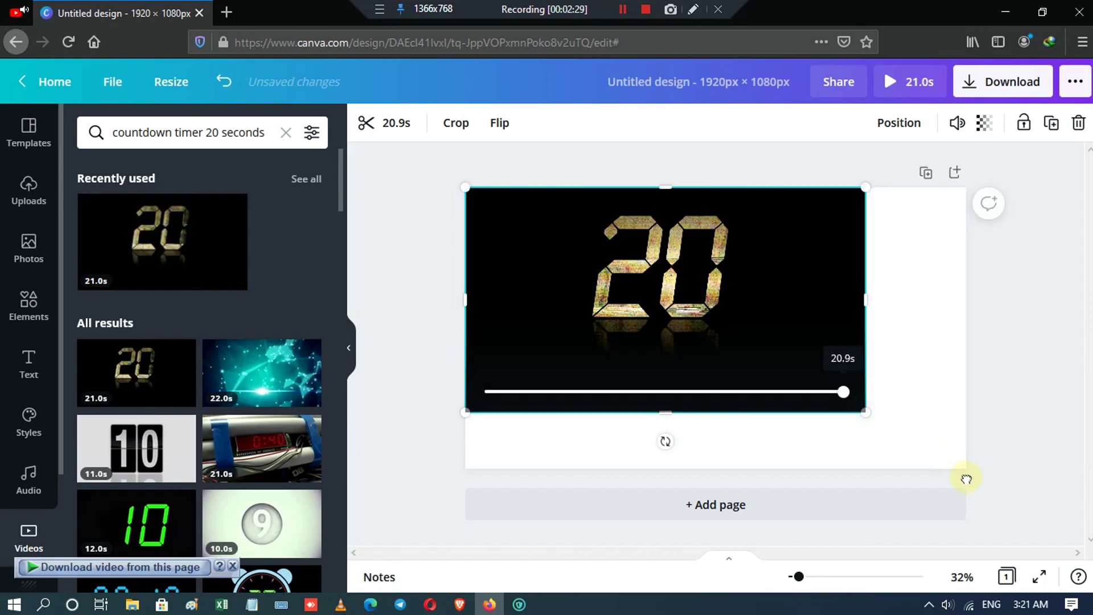
pyautogui.moveTo(864, 411); pyautogui.dragTo(1003, 517)
pyautogui.moveTo(857, 402)
pyautogui.mouseDown()
pyautogui.moveTo(856, 391)
pyautogui.moveTo(874, 393)
pyautogui.moveTo(867, 386)
pyautogui.mouseUp()
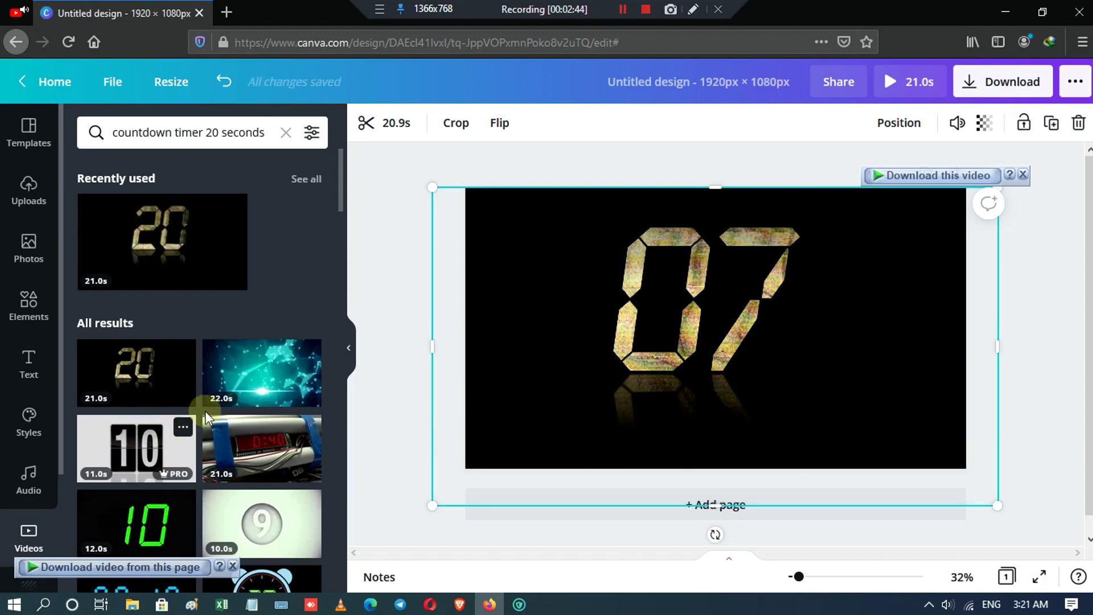
# Enlarge the countdown video further past the page edges, keep it centred horizontally and deselect it
pyautogui.scroll(-3, 206, 418)
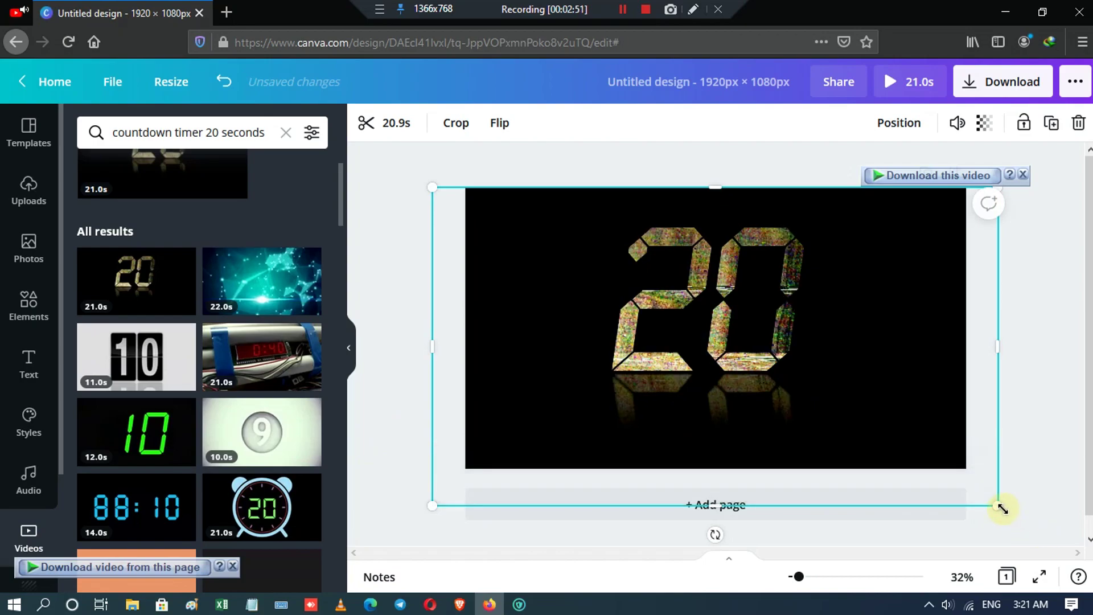
pyautogui.moveTo(1043, 535); pyautogui.dragTo(905, 413)
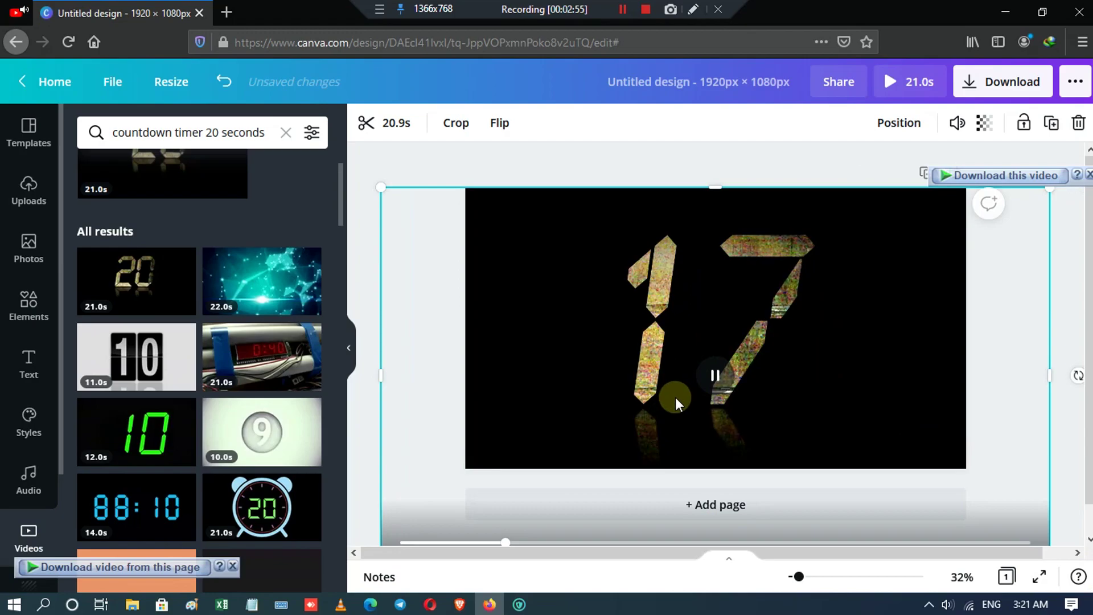
pyautogui.click(581, 161)
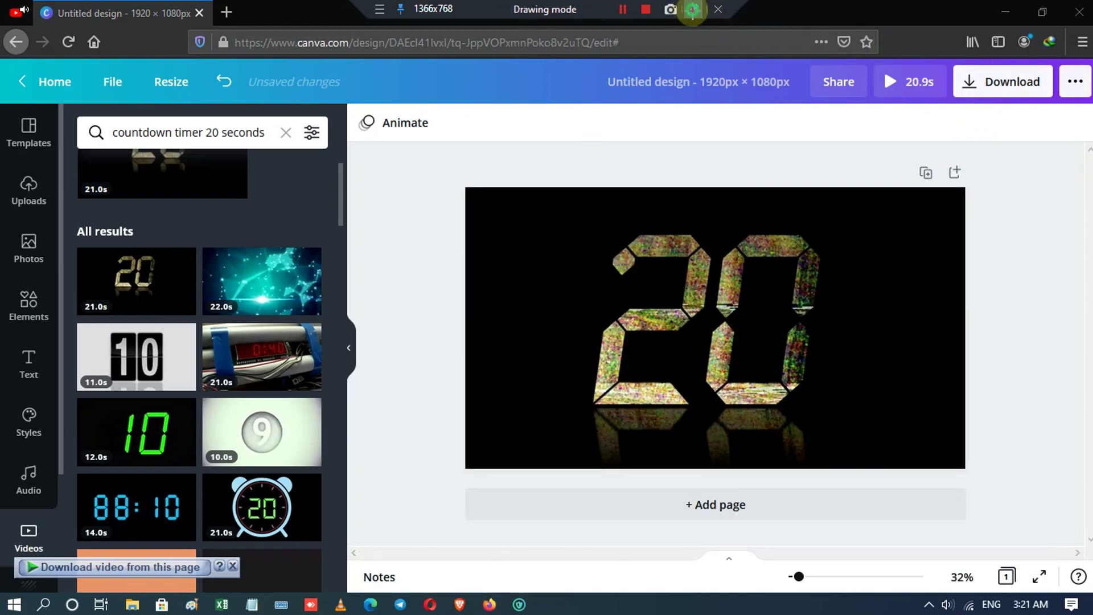
pyautogui.click(693, 9)
pyautogui.click(1084, 125)
pyautogui.moveTo(333, 333); pyautogui.dragTo(42, 475)
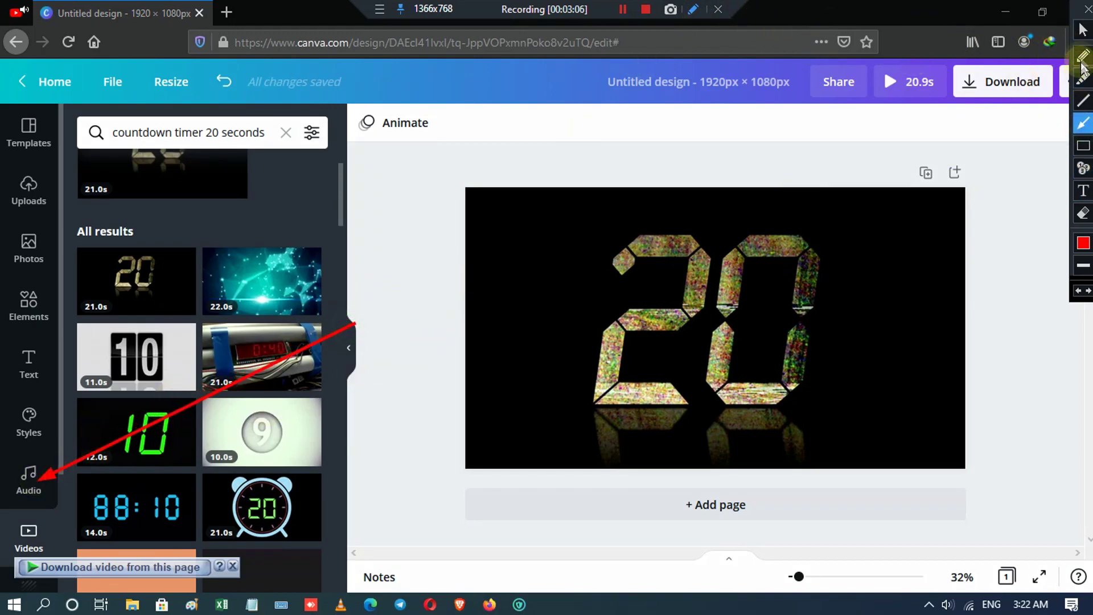
pyautogui.click(1087, 9)
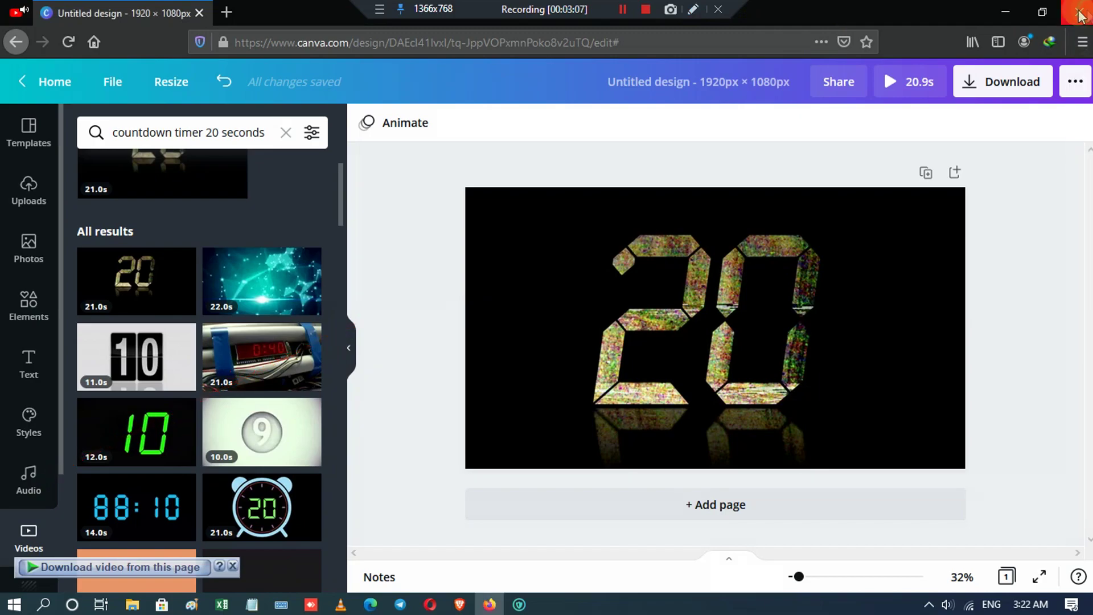
# Browse the audio library's Free tracks and add "For That Matter" to the design as background music
pyautogui.click(31, 491)
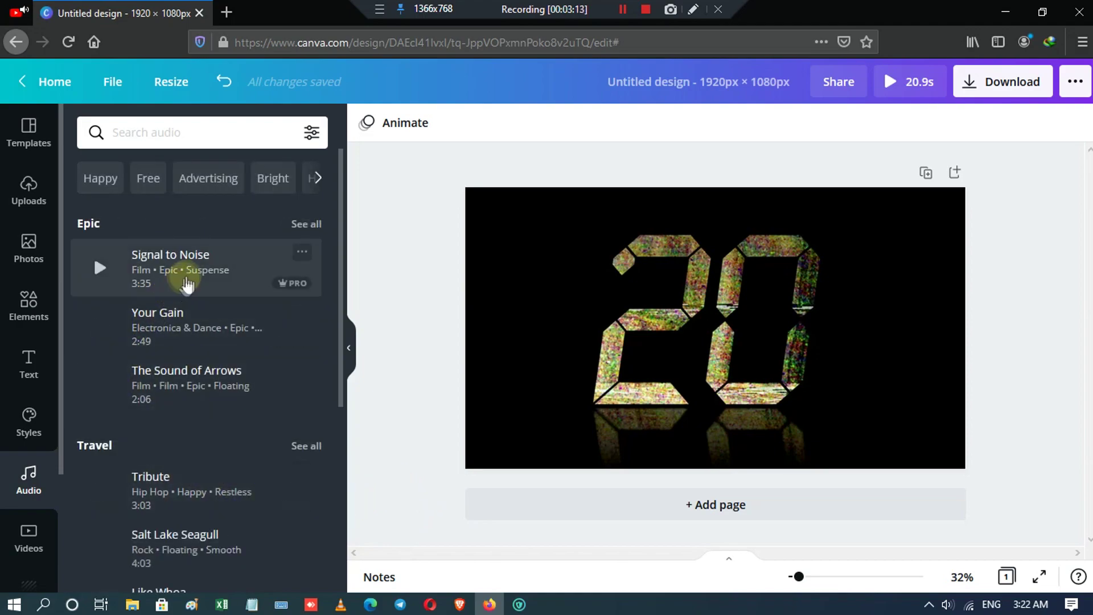
pyautogui.click(149, 178)
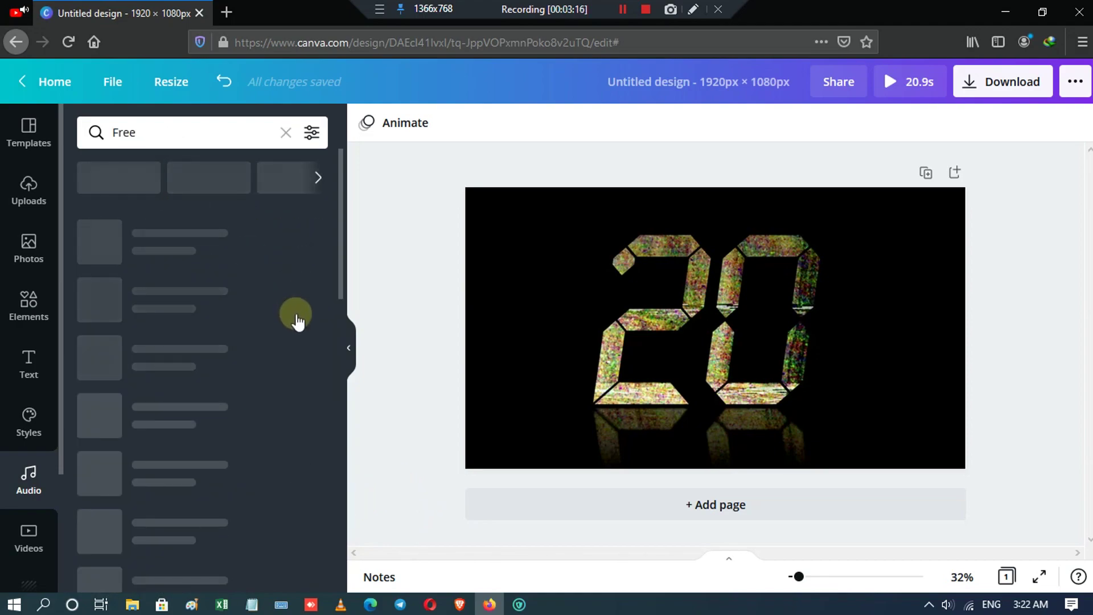
pyautogui.scroll(-2, 171, 336)
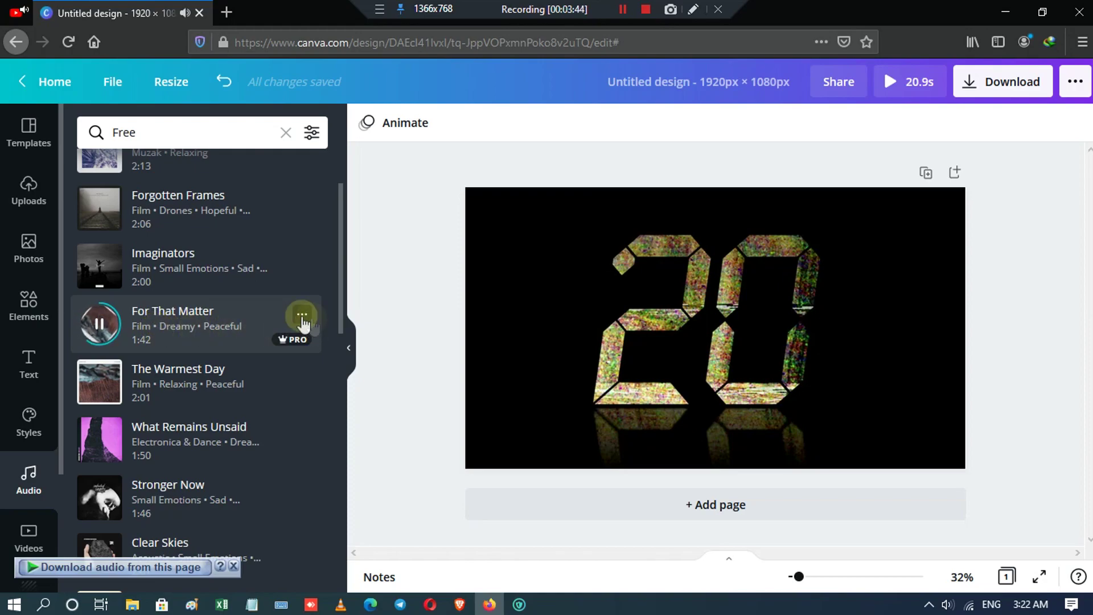
pyautogui.moveTo(245, 312); pyautogui.dragTo(654, 319)
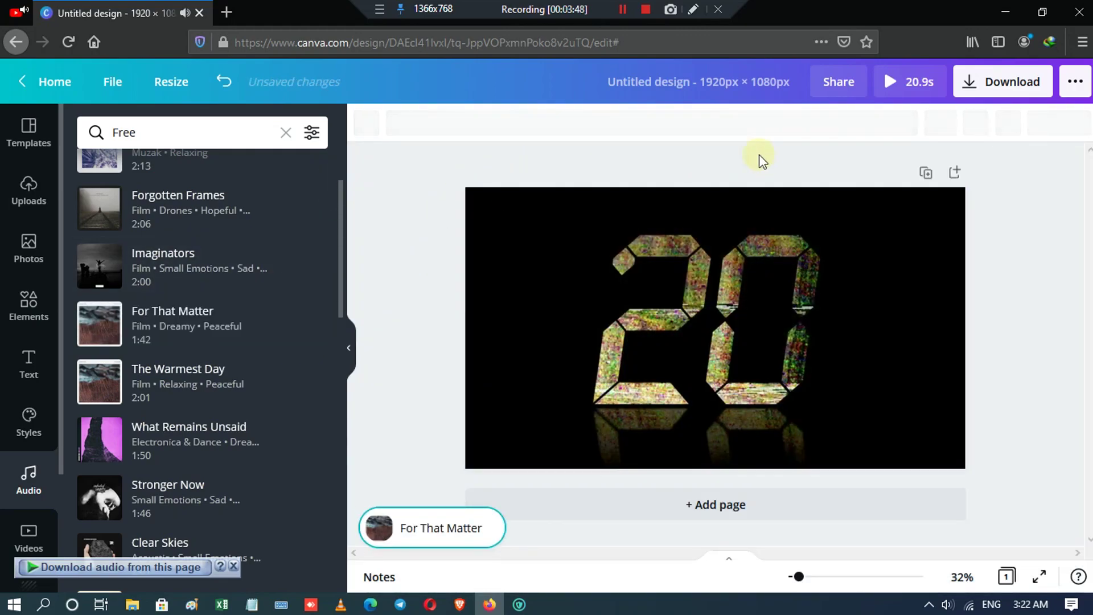
# Preview the whole countdown with its music and close the preview
pyautogui.click(898, 85)
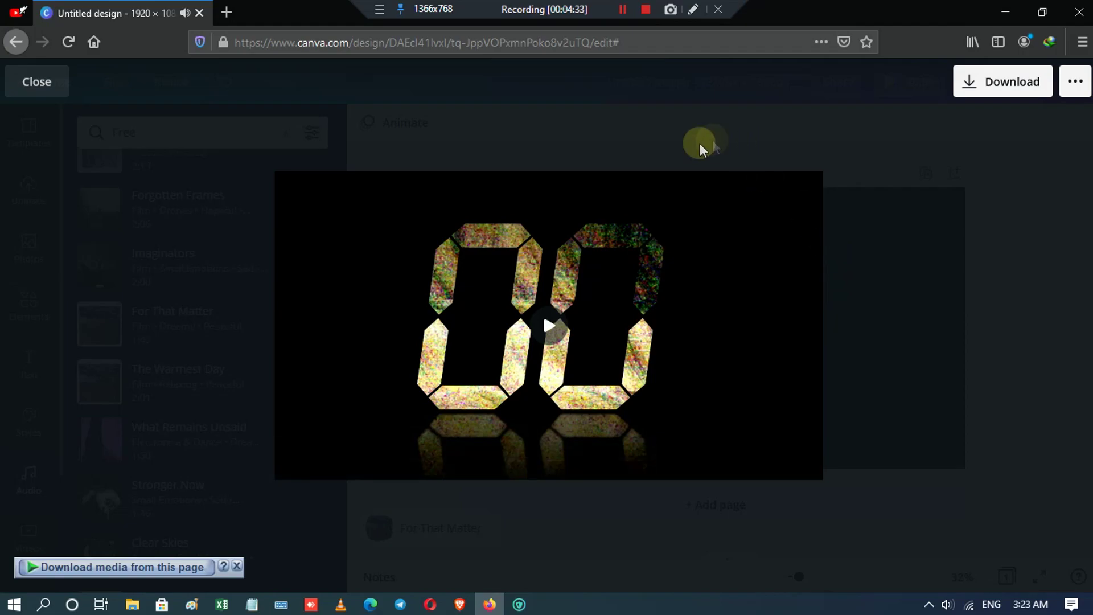
pyautogui.click(733, 99)
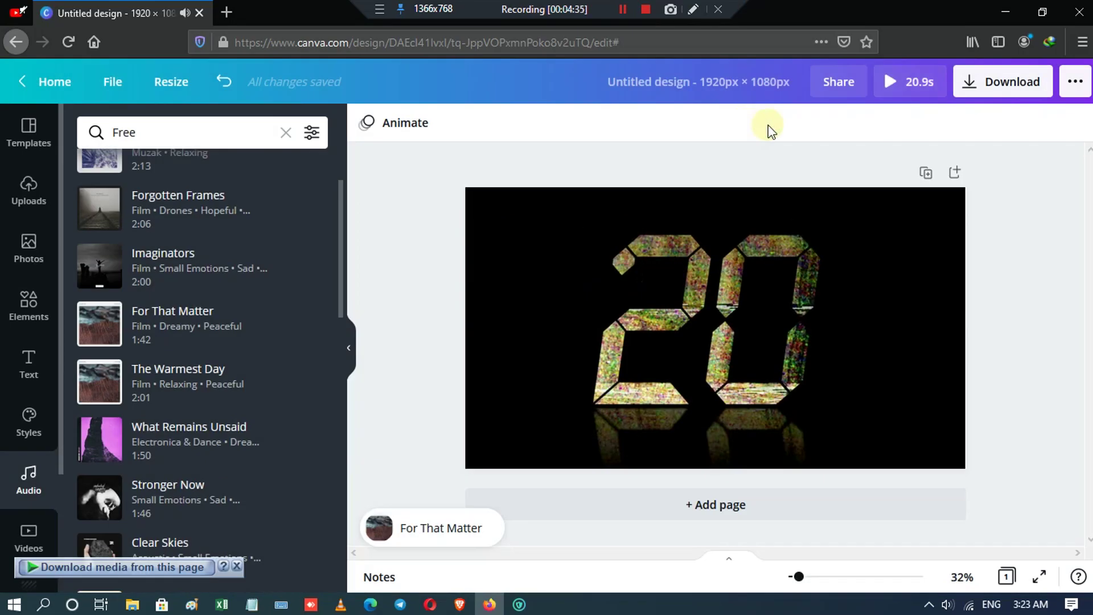
pyautogui.click(624, 9)
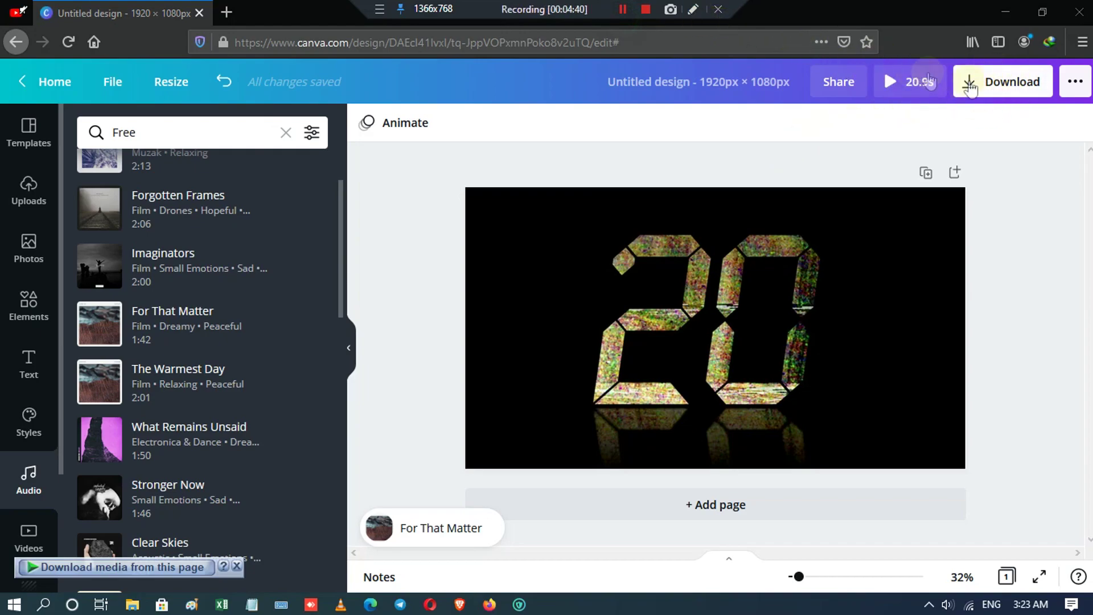
# Download the design as an MP4 Video
pyautogui.click(1010, 85)
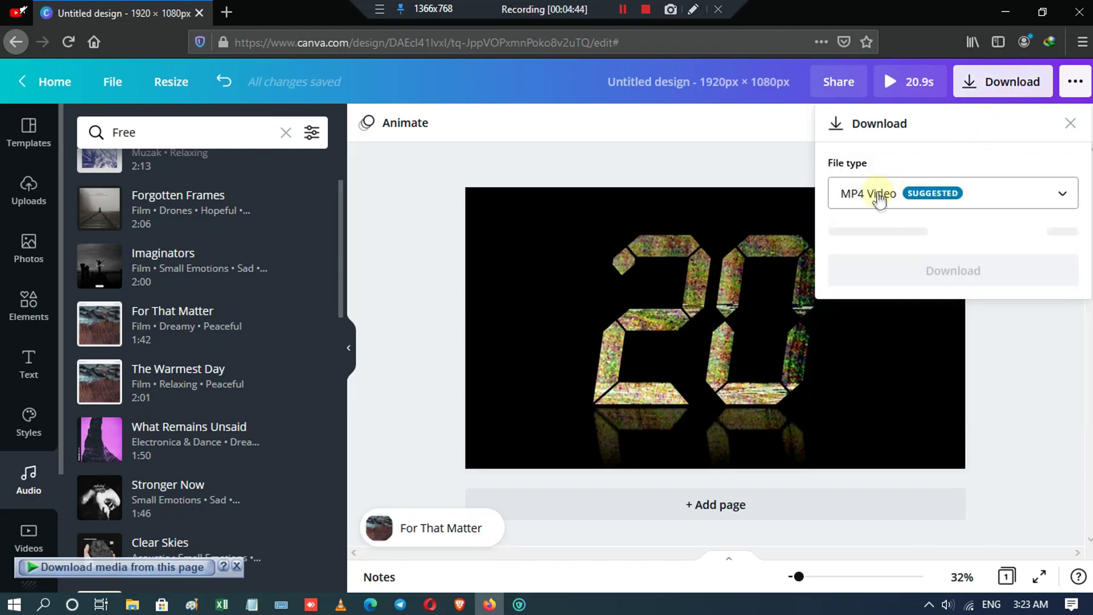
pyautogui.click(979, 196)
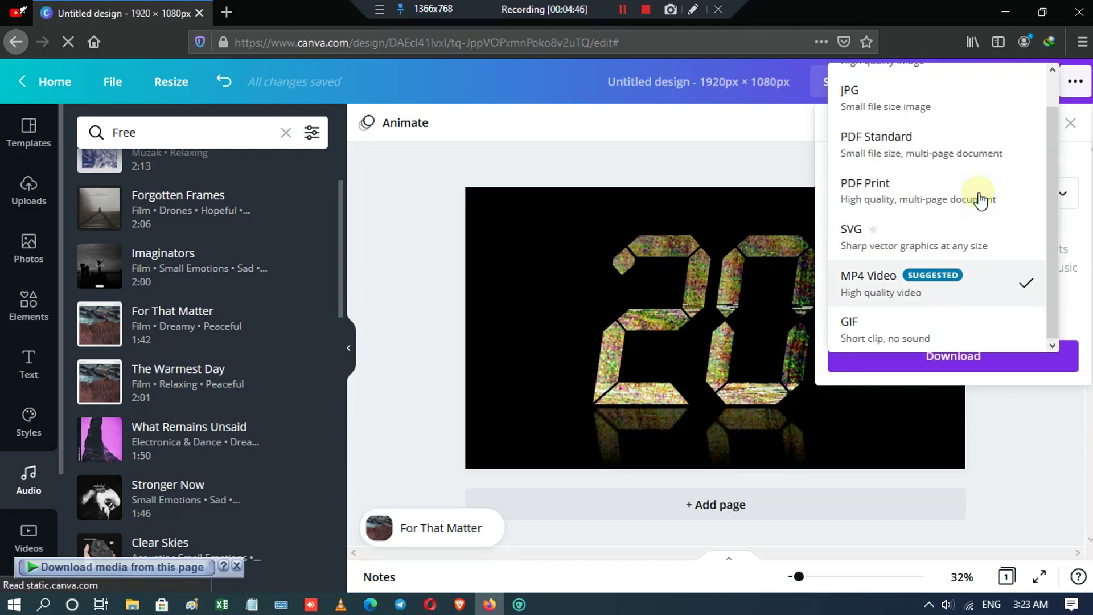
pyautogui.click(939, 287)
pyautogui.click(971, 357)
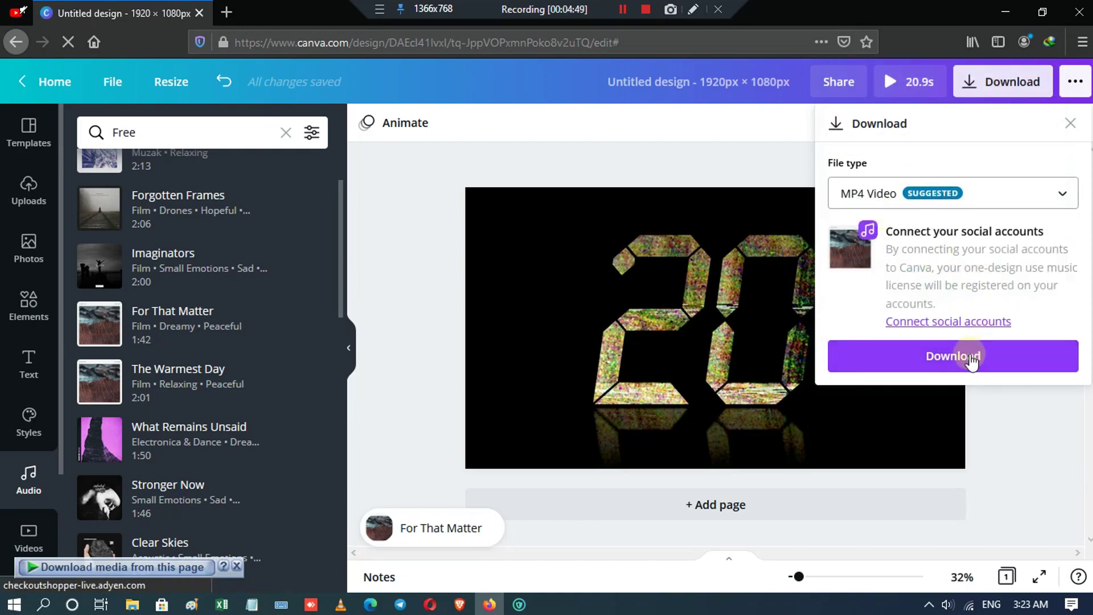
pyautogui.click(966, 359)
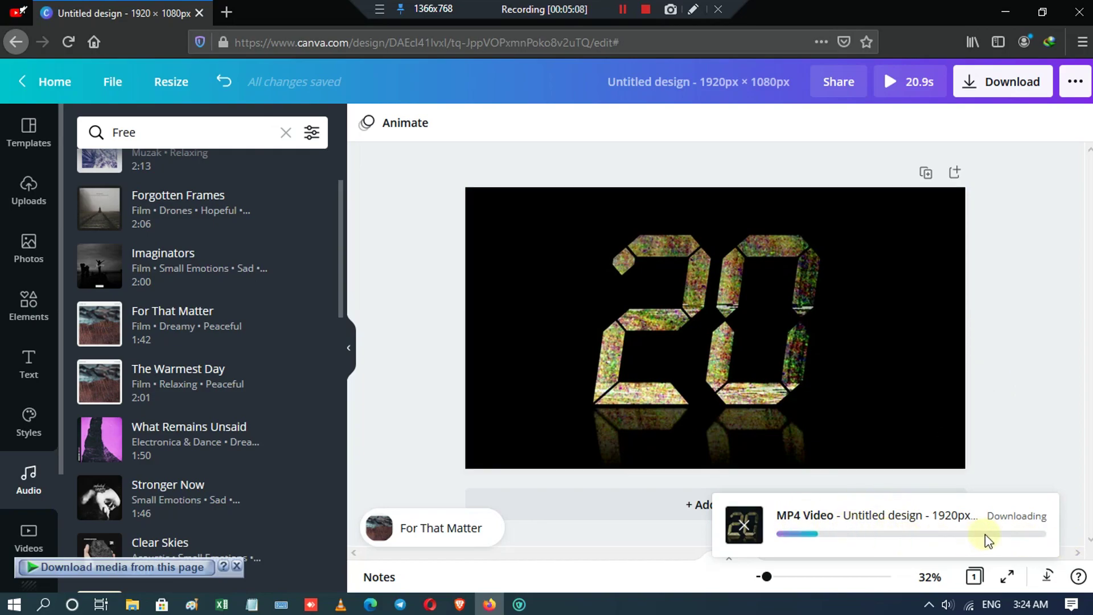
pyautogui.click(623, 11)
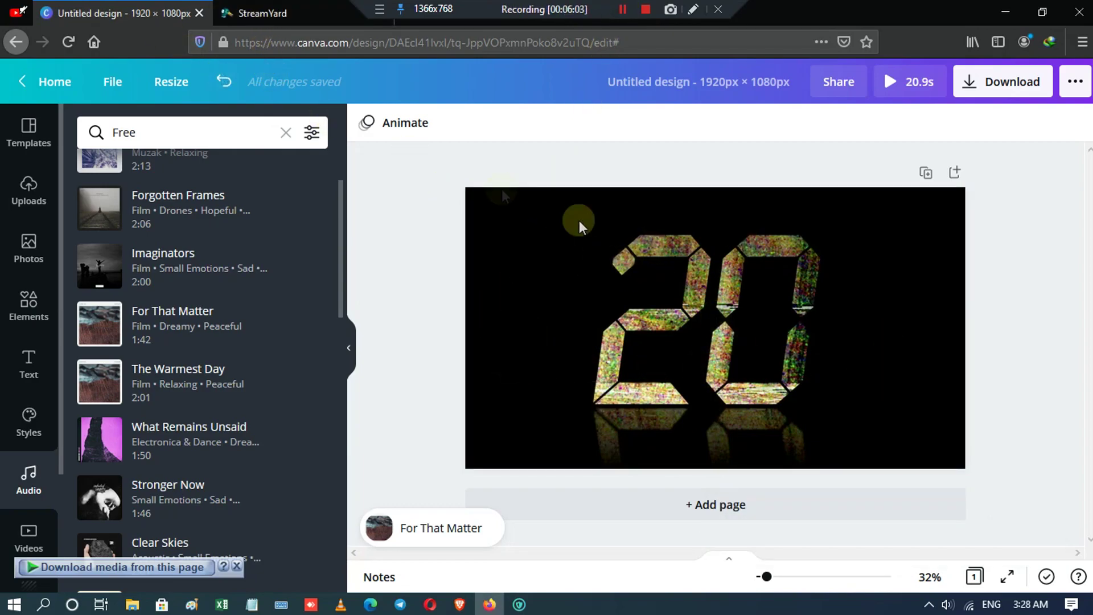
# Collapse the design's audio library and switch to the StreamYard studio, showing its Brand assets
pyautogui.click(578, 226)
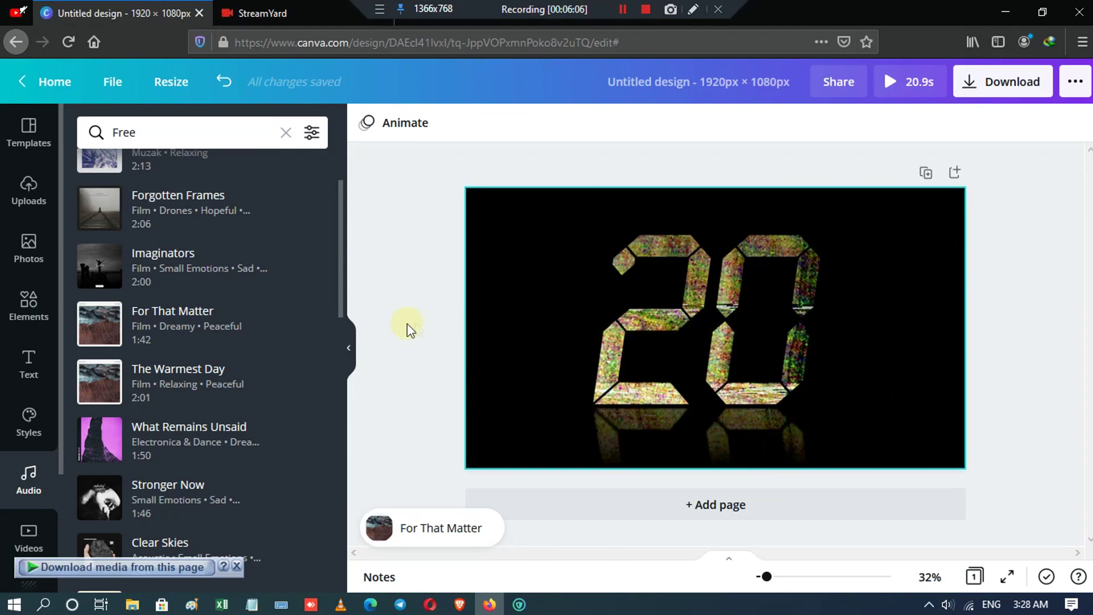
pyautogui.click(348, 347)
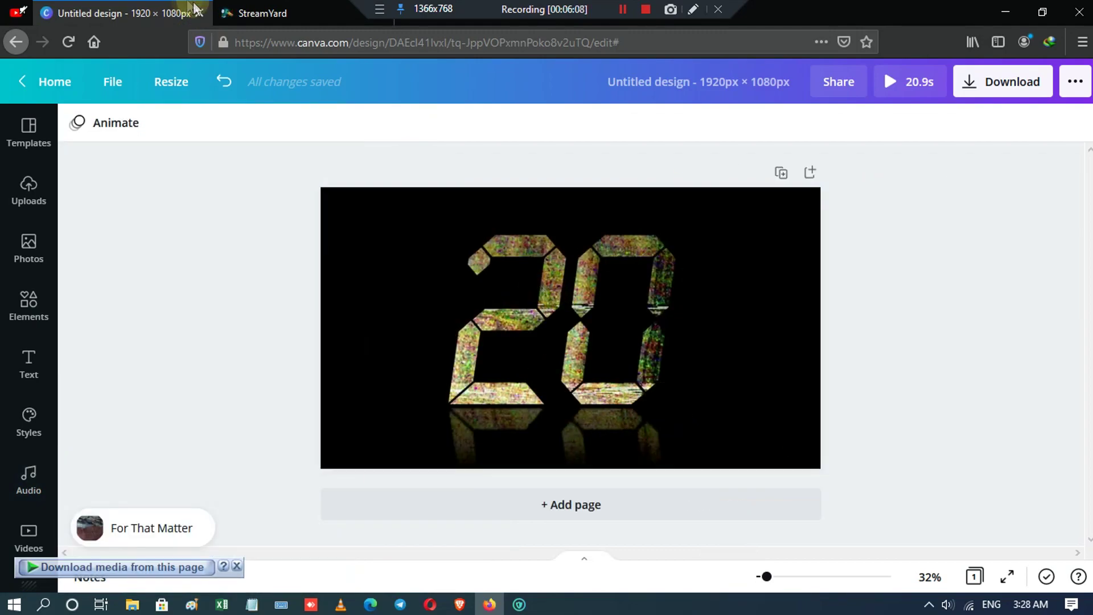
pyautogui.click(244, 12)
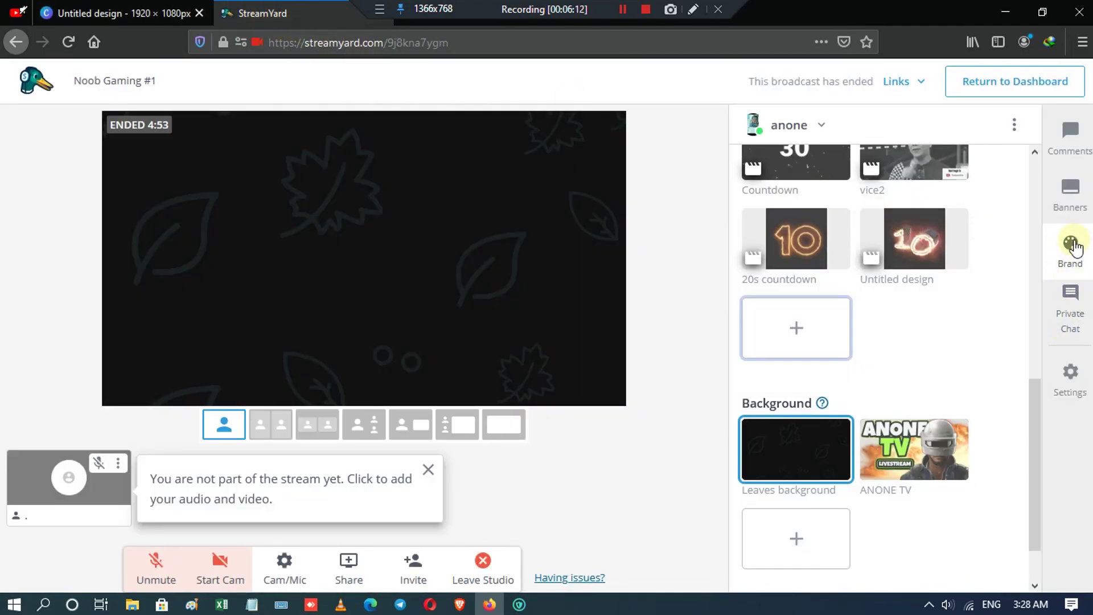
pyautogui.click(1072, 259)
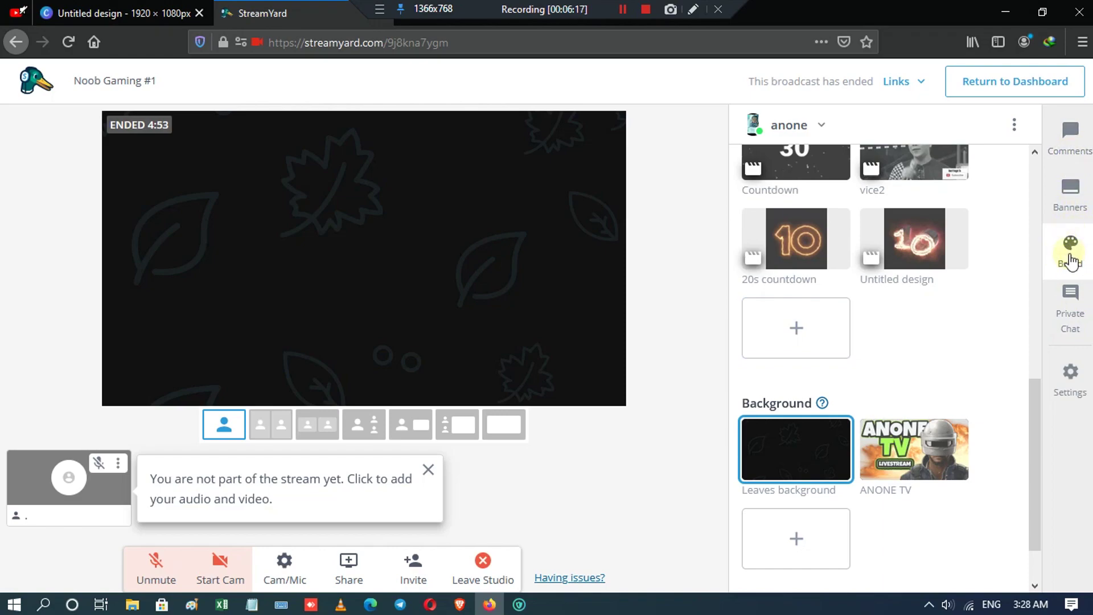
# Upload the "countdown" MP4 from the Video folder in Downloads as a new StreamYard video clip
pyautogui.click(802, 329)
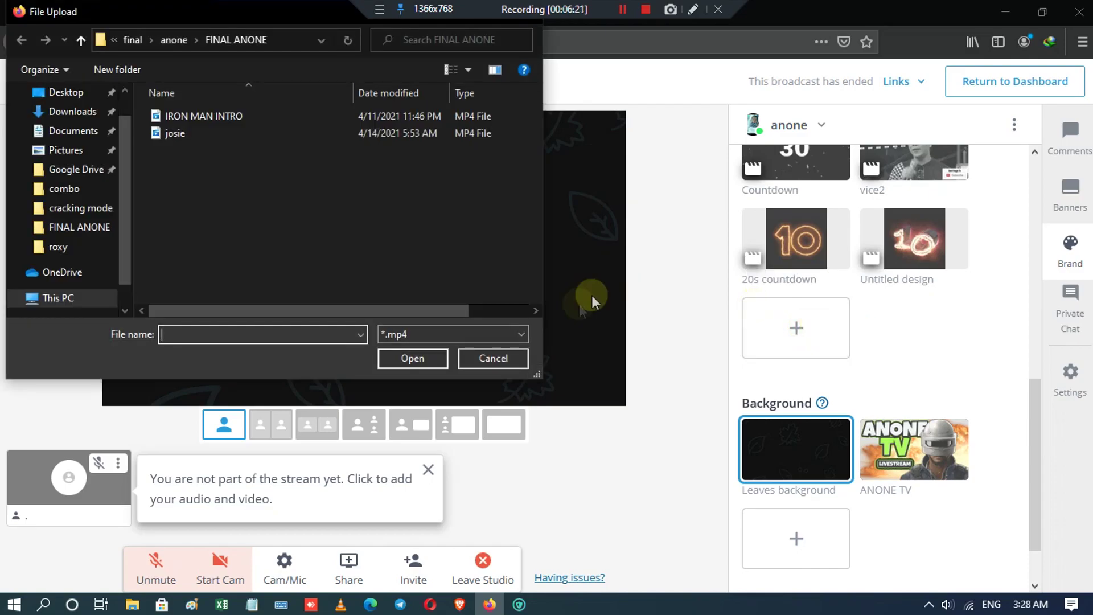
pyautogui.click(512, 354)
pyautogui.scroll(2, 822, 347)
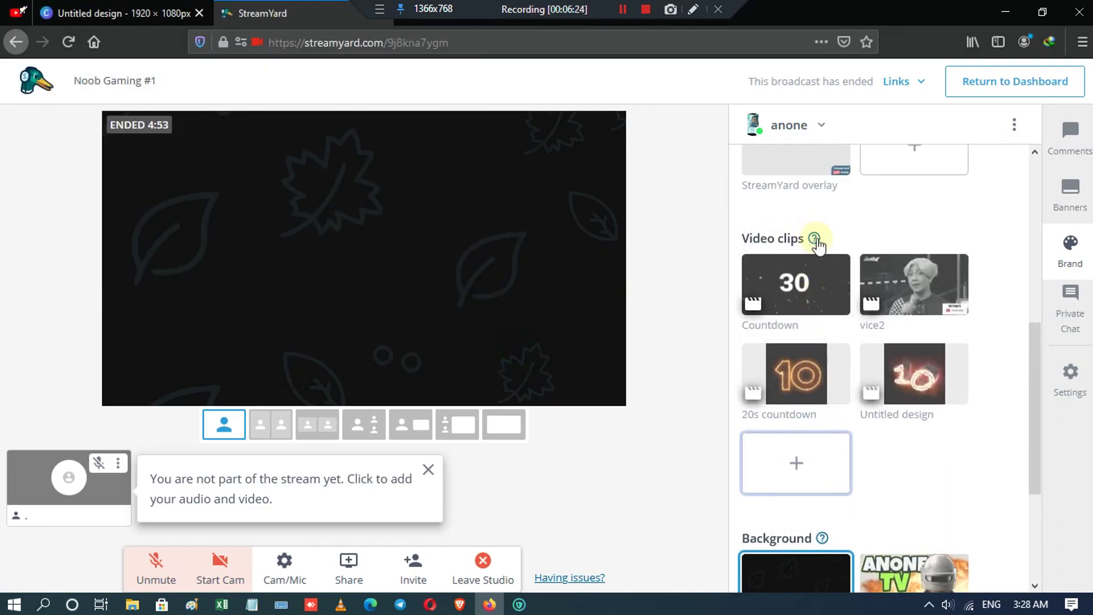
pyautogui.click(794, 452)
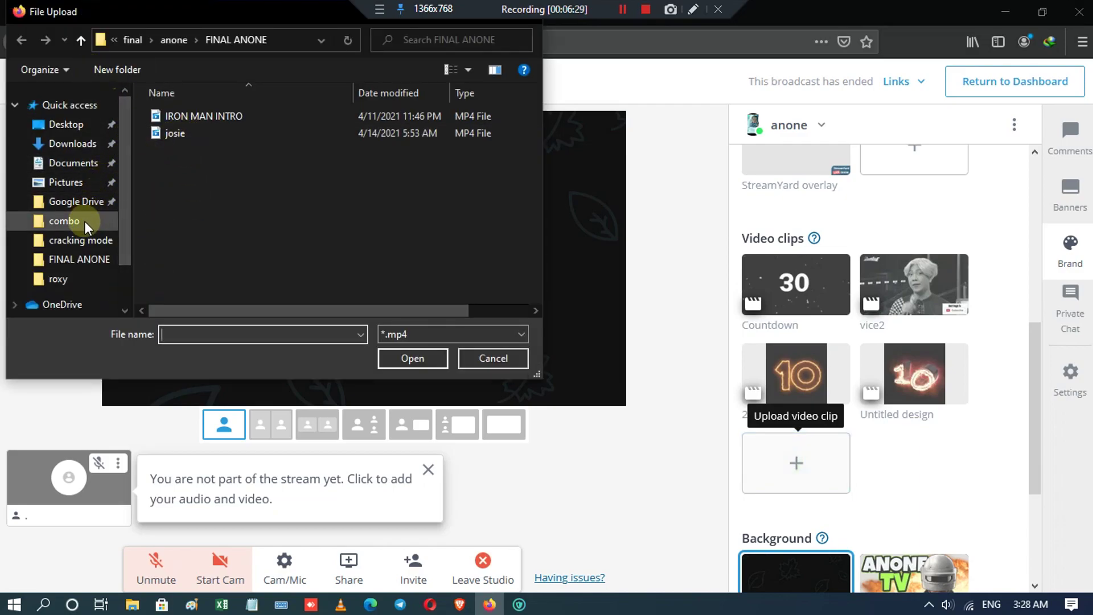
pyautogui.click(77, 143)
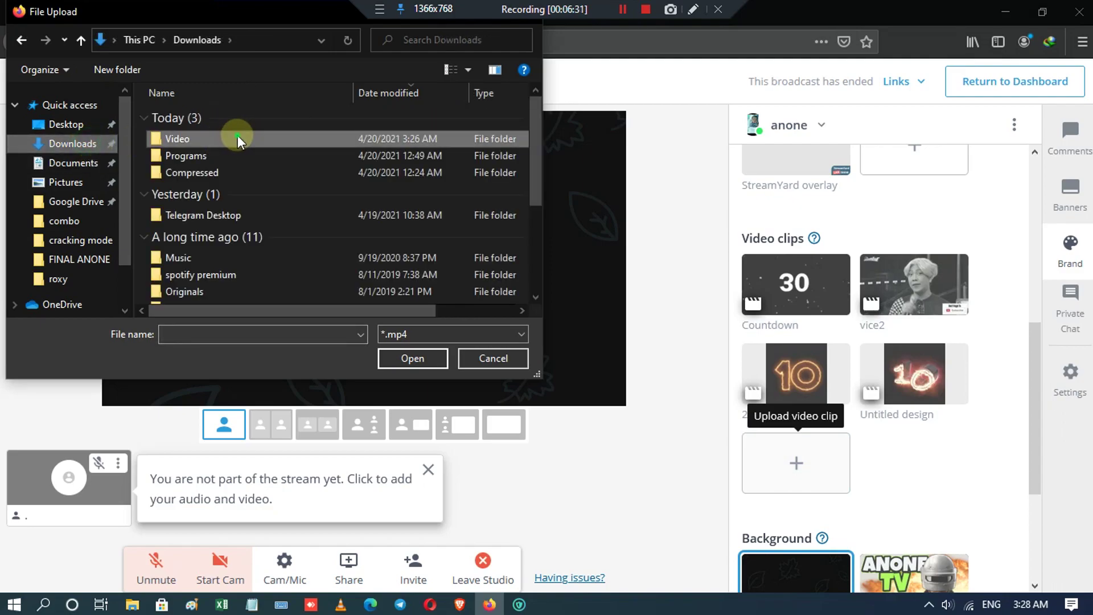
pyautogui.doubleClick(239, 136)
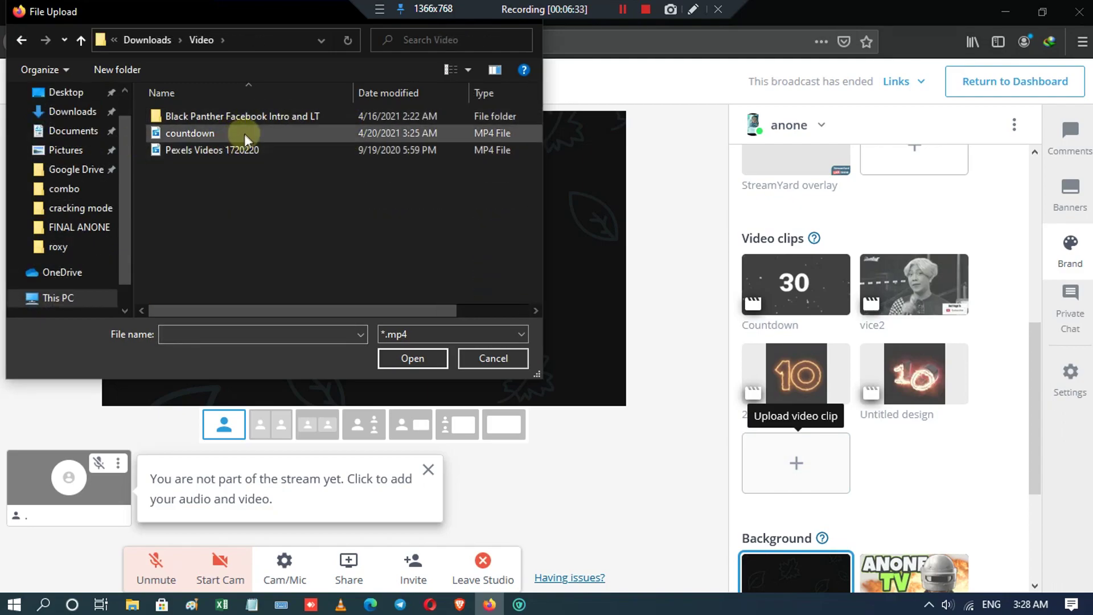
pyautogui.doubleClick(201, 134)
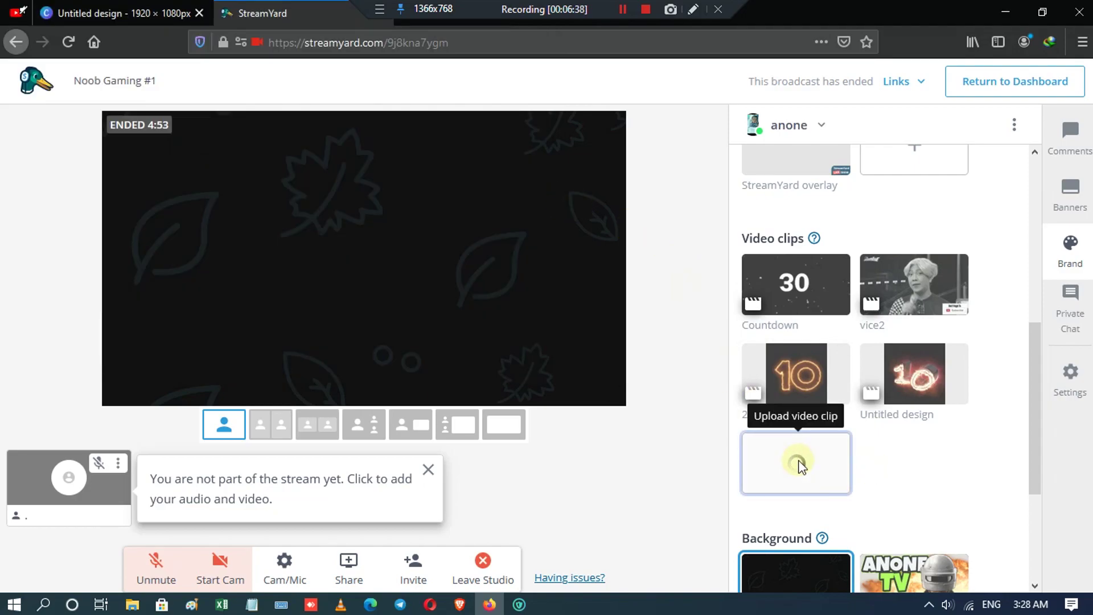
# Play the "20s countdown", "Untitled design" and uploaded "countdown" clips in the studio to compare how they fill the frame
pyautogui.click(796, 381)
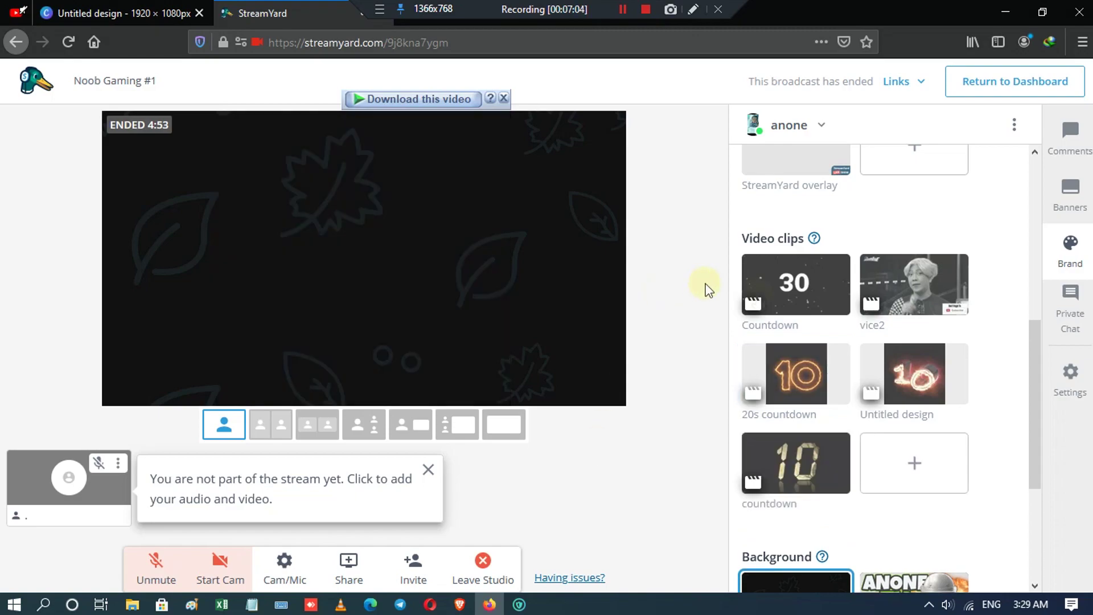
pyautogui.click(937, 384)
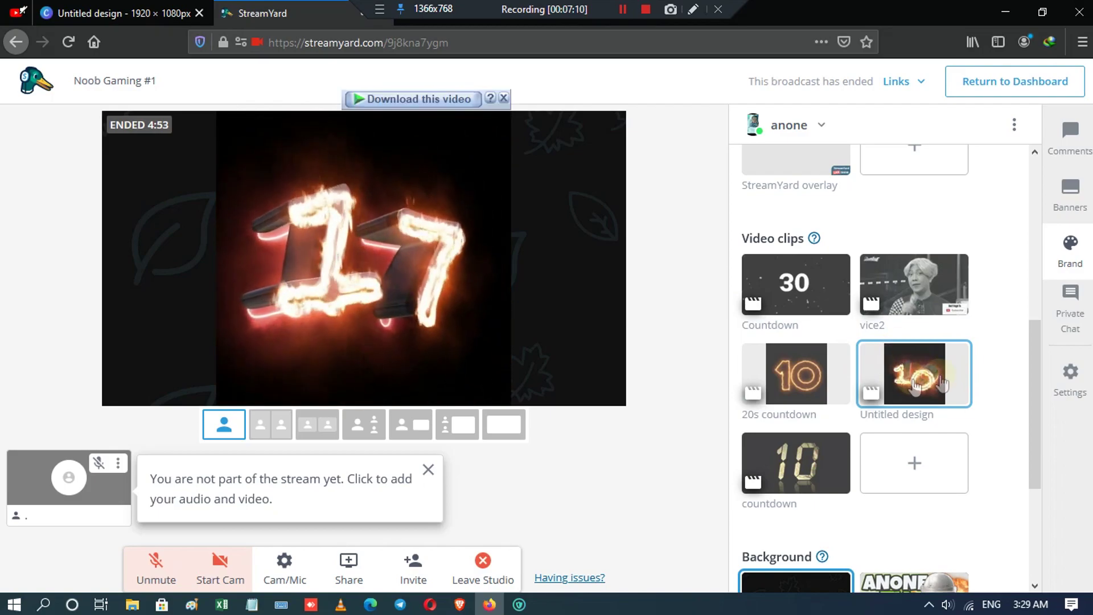
pyautogui.click(802, 471)
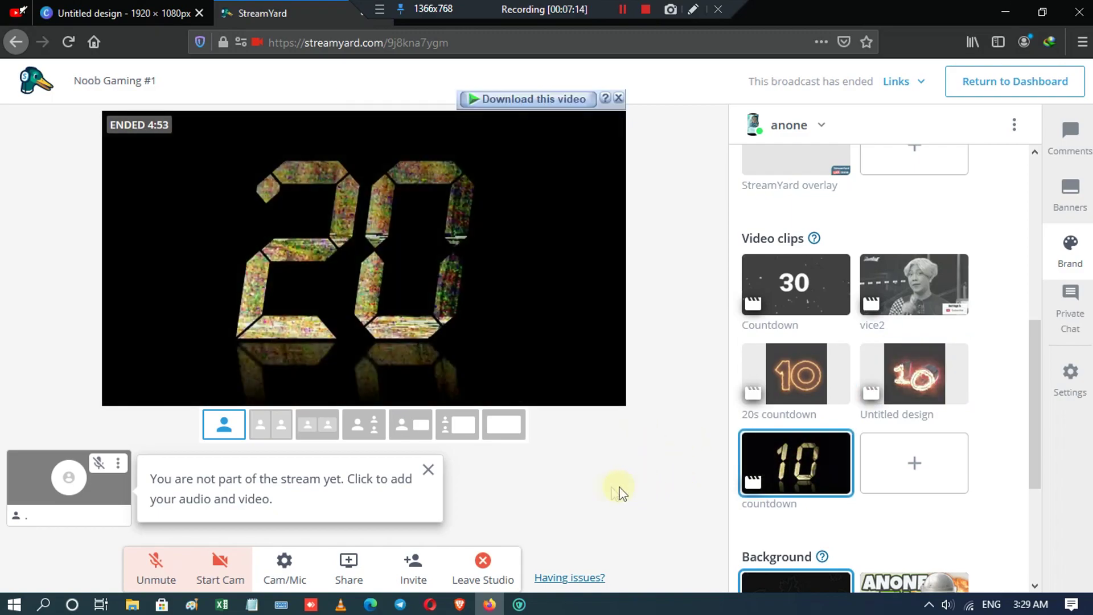